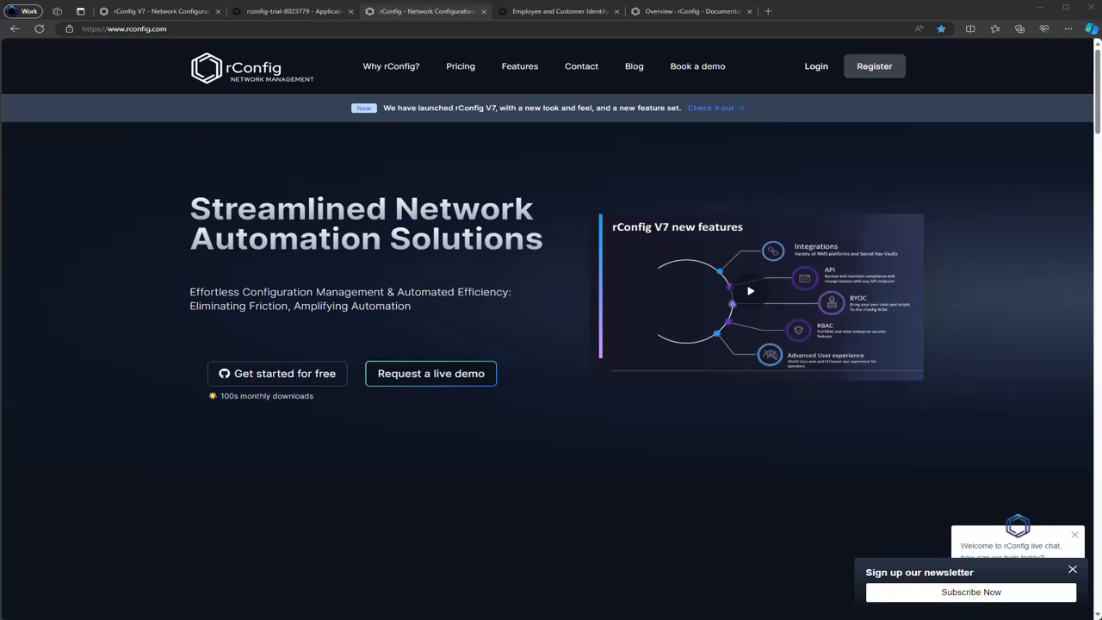
Open the SSO Overview page in the rConfig documentation
click(714, 12)
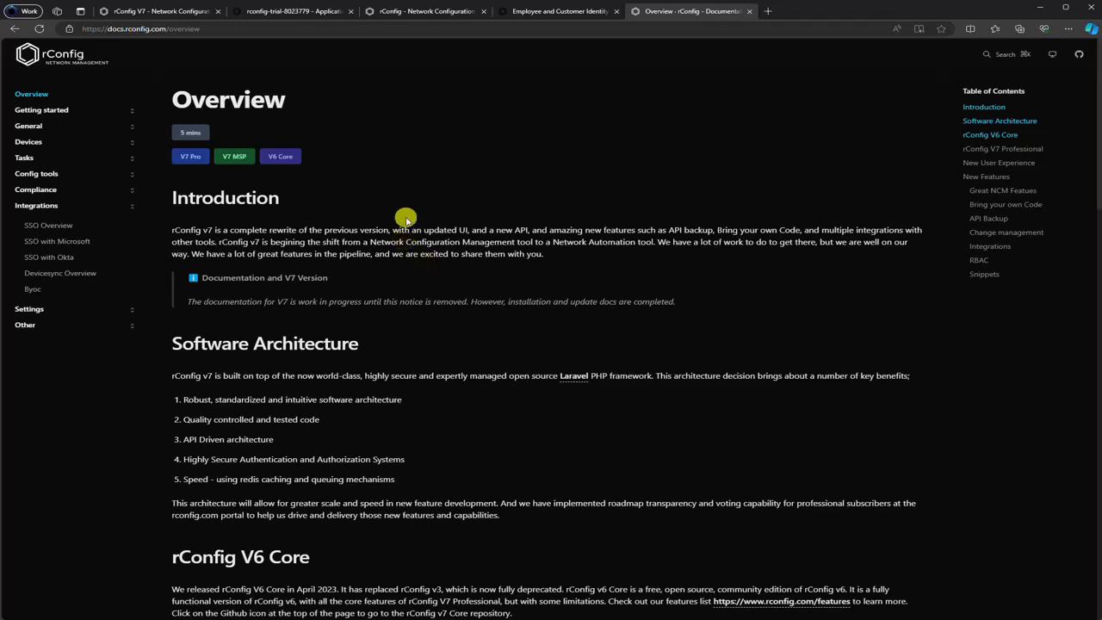
click(49, 224)
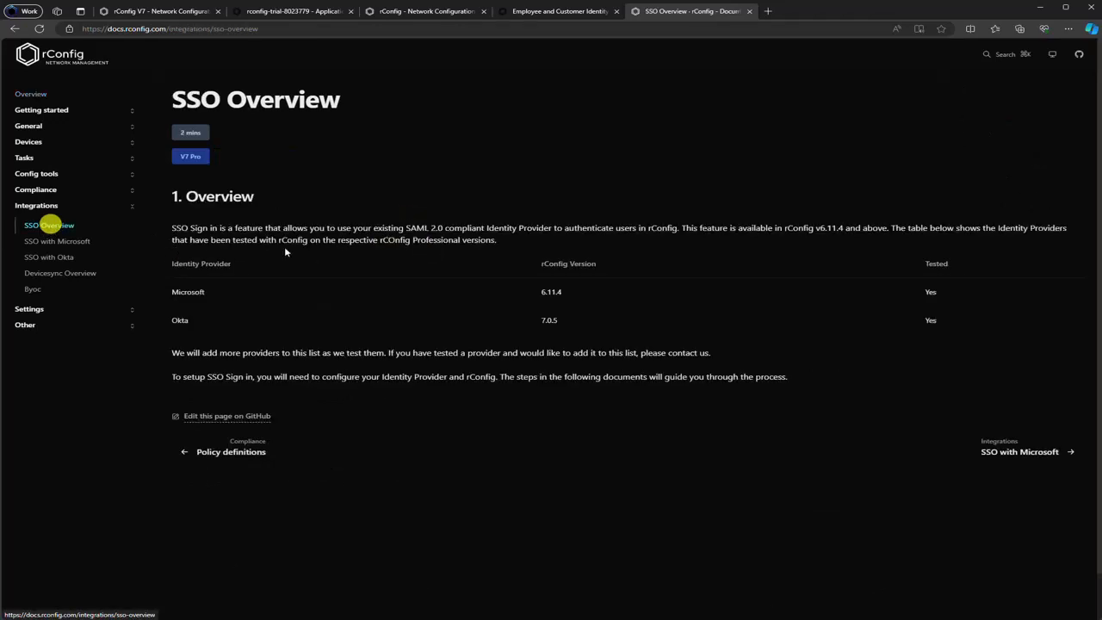
click(226, 291)
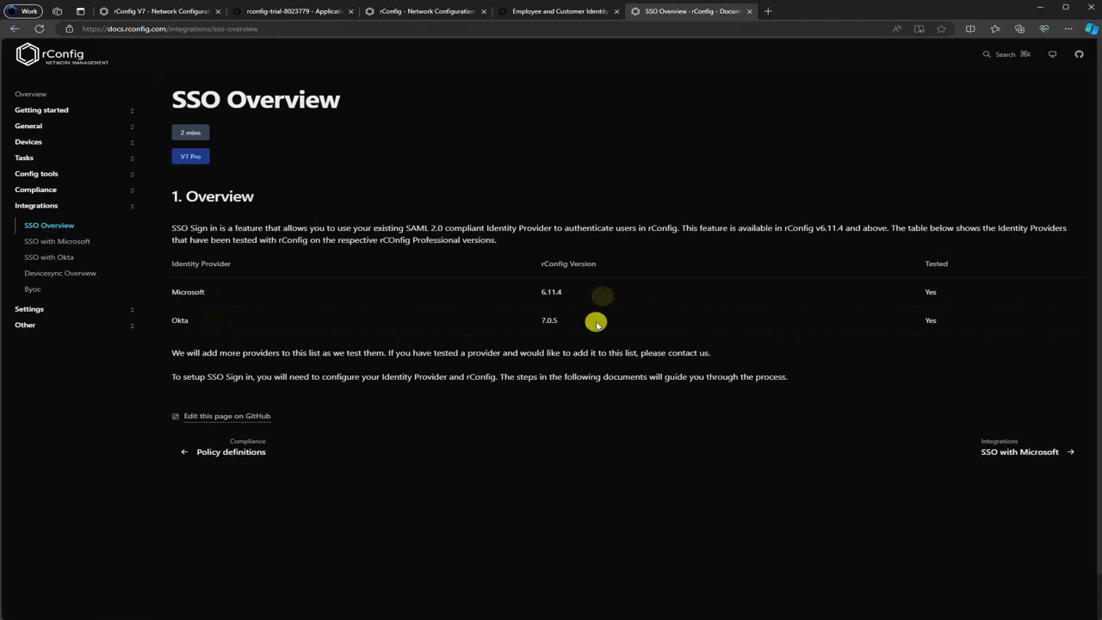
Read through the SSO with Okta guide, then return to the Okta Applications page
click(31, 256)
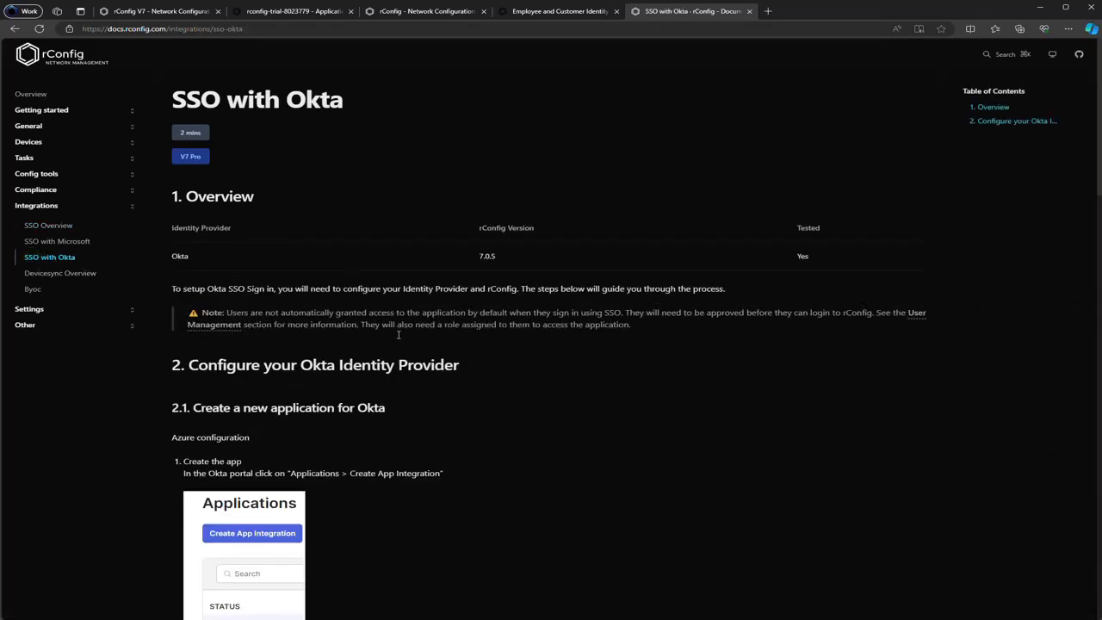
scroll(408, 332, down, 4)
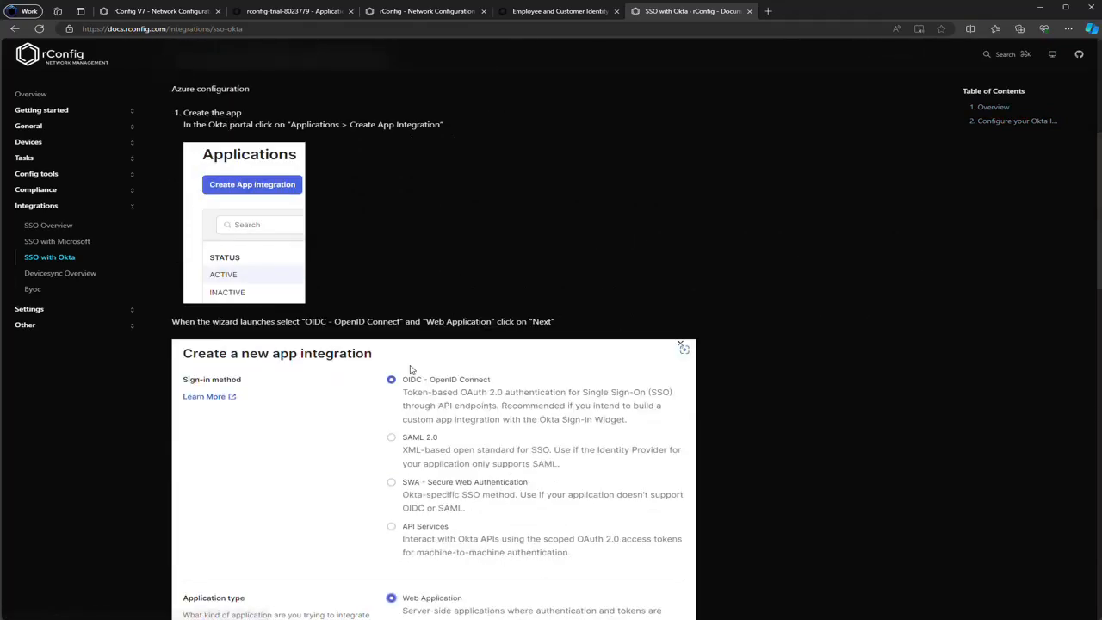
scroll(410, 370, down, 12)
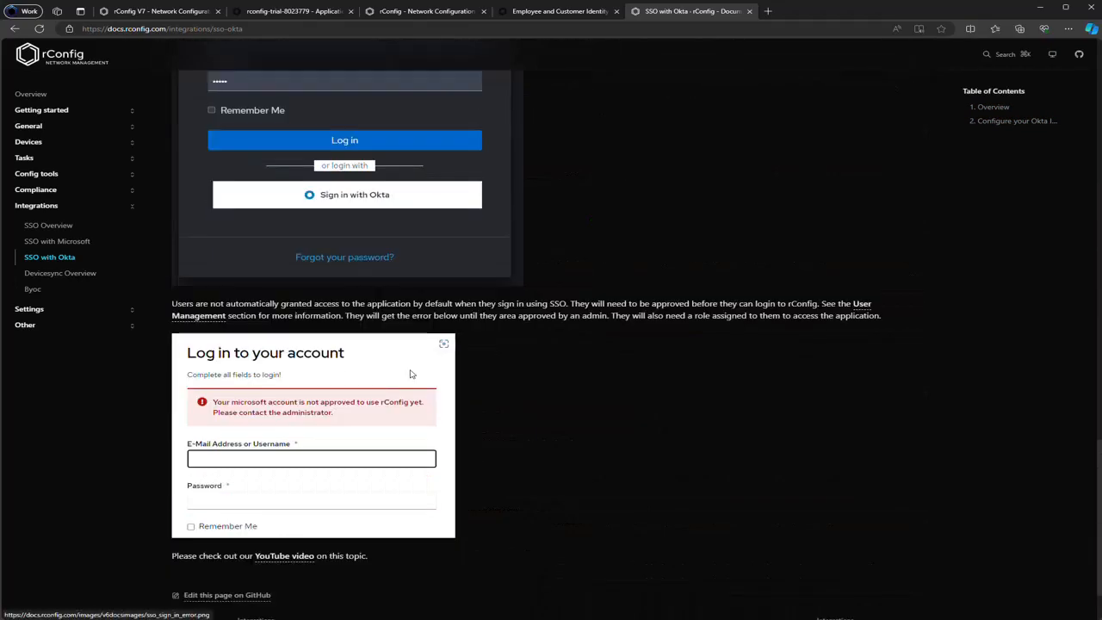
scroll(423, 382, up, 12)
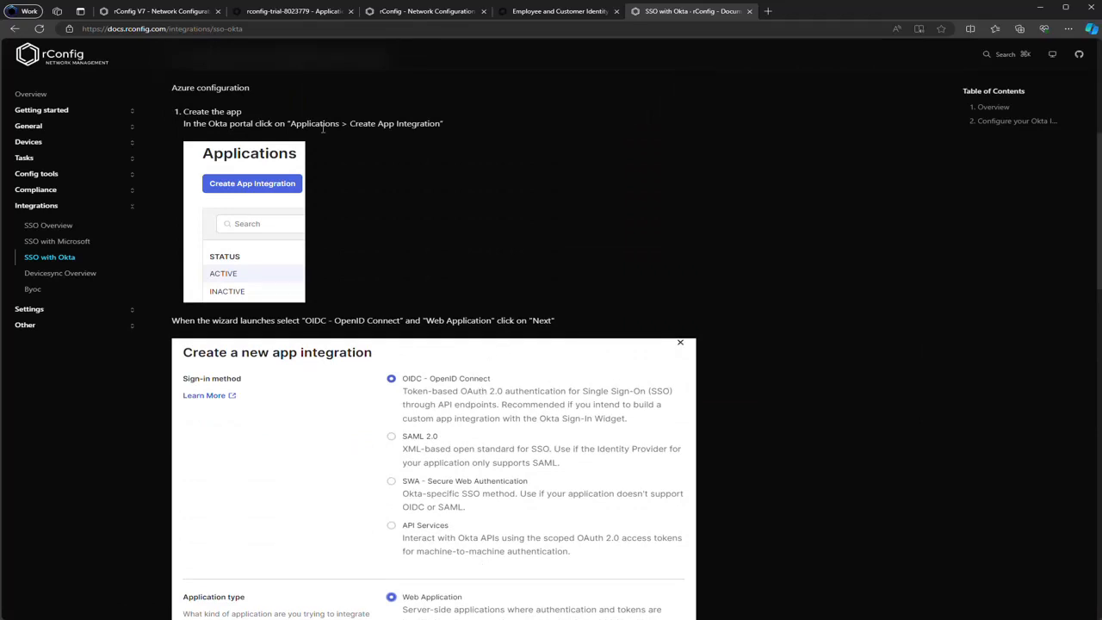
click(335, 12)
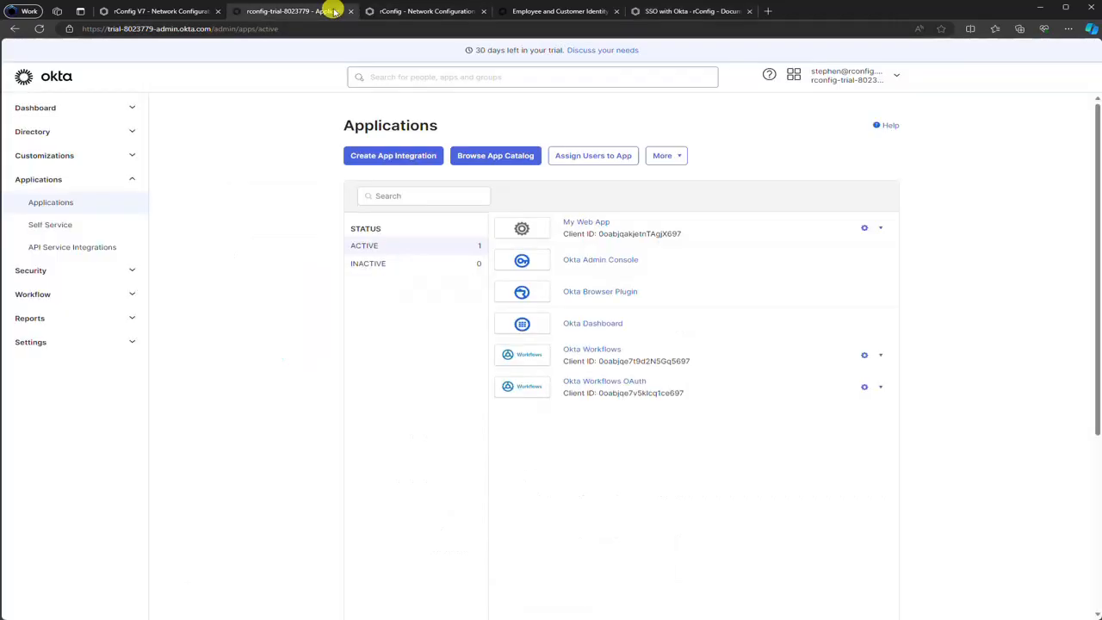
click(543, 11)
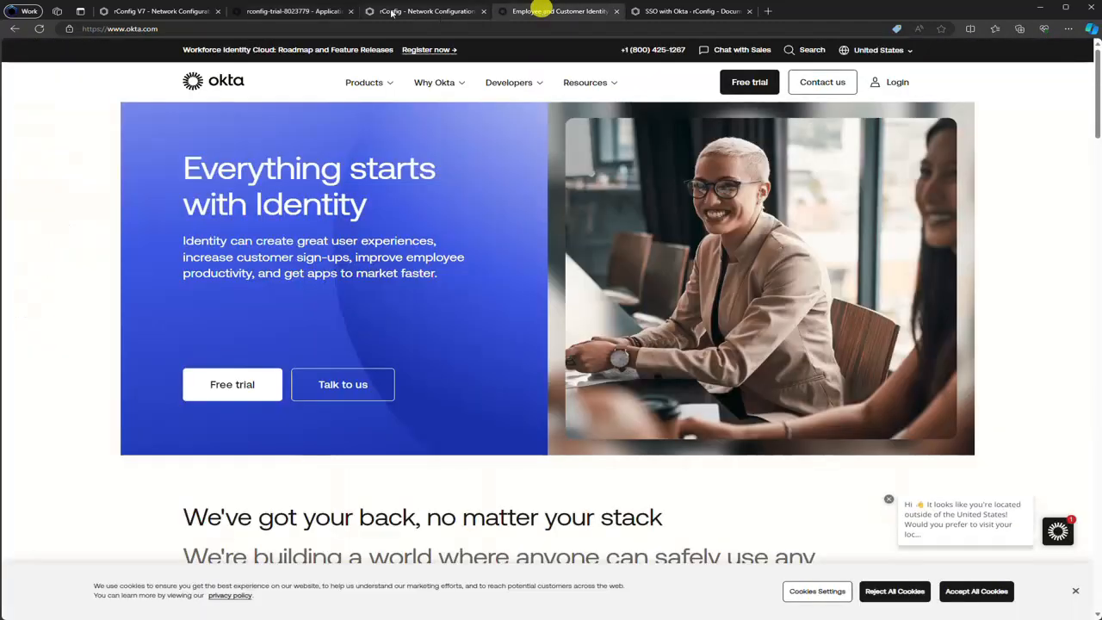
click(316, 11)
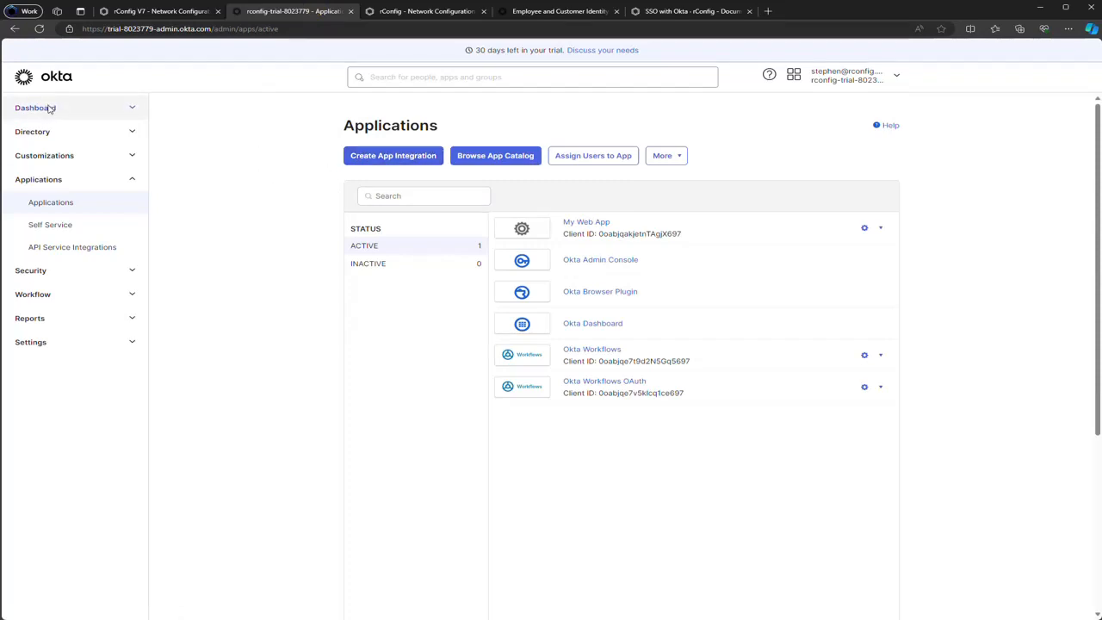
click(214, 181)
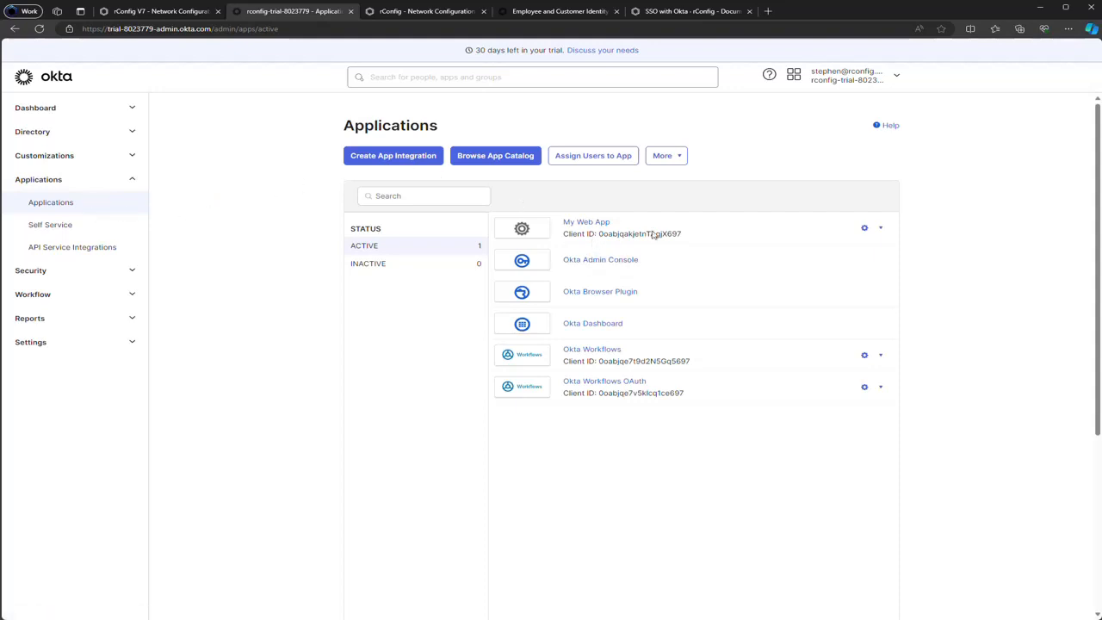
Create a new app integration using OIDC - OpenID Connect and the Web Application type
click(392, 157)
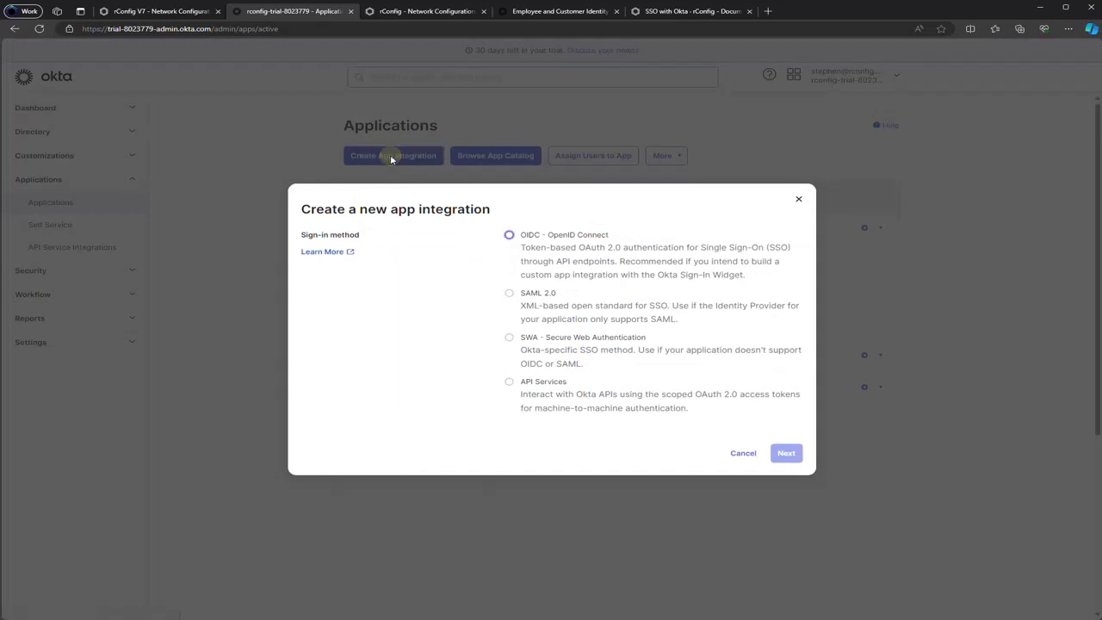
click(509, 237)
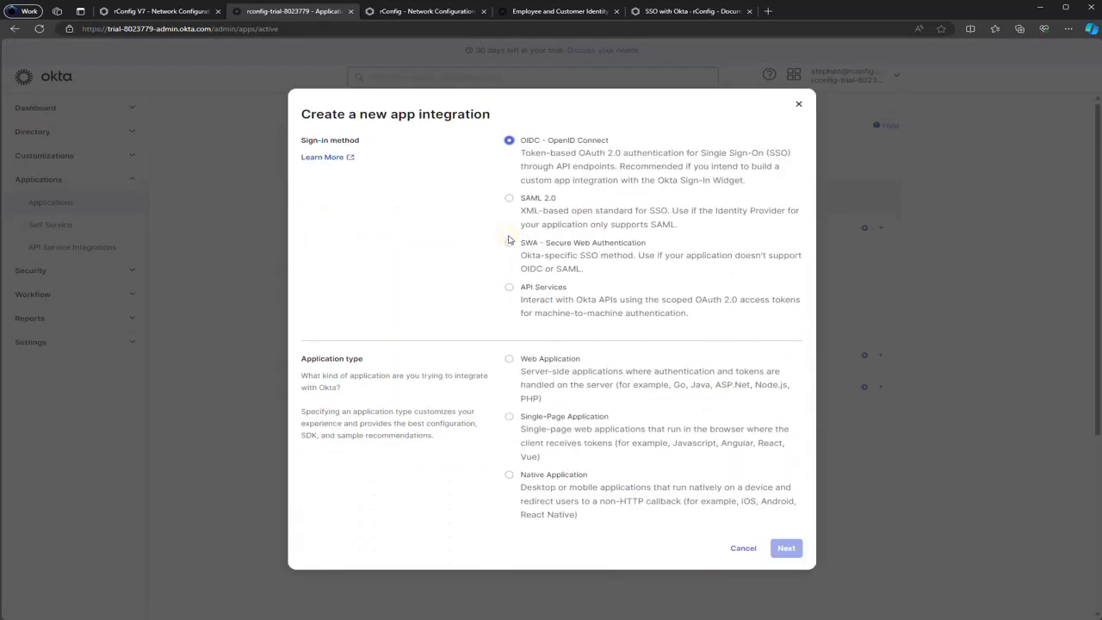
click(509, 359)
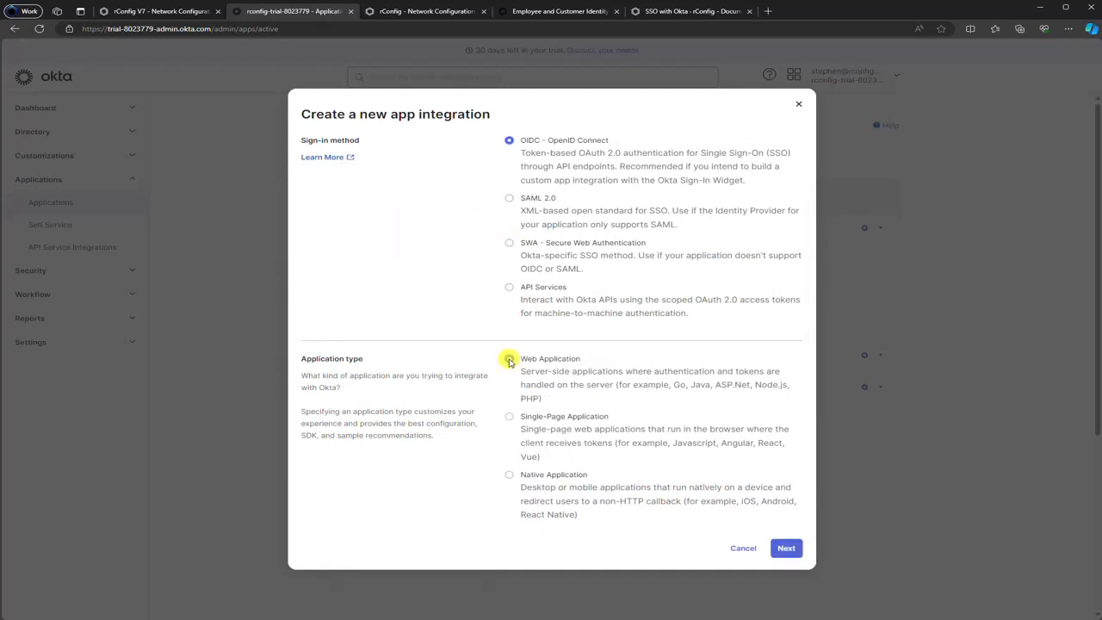
click(787, 549)
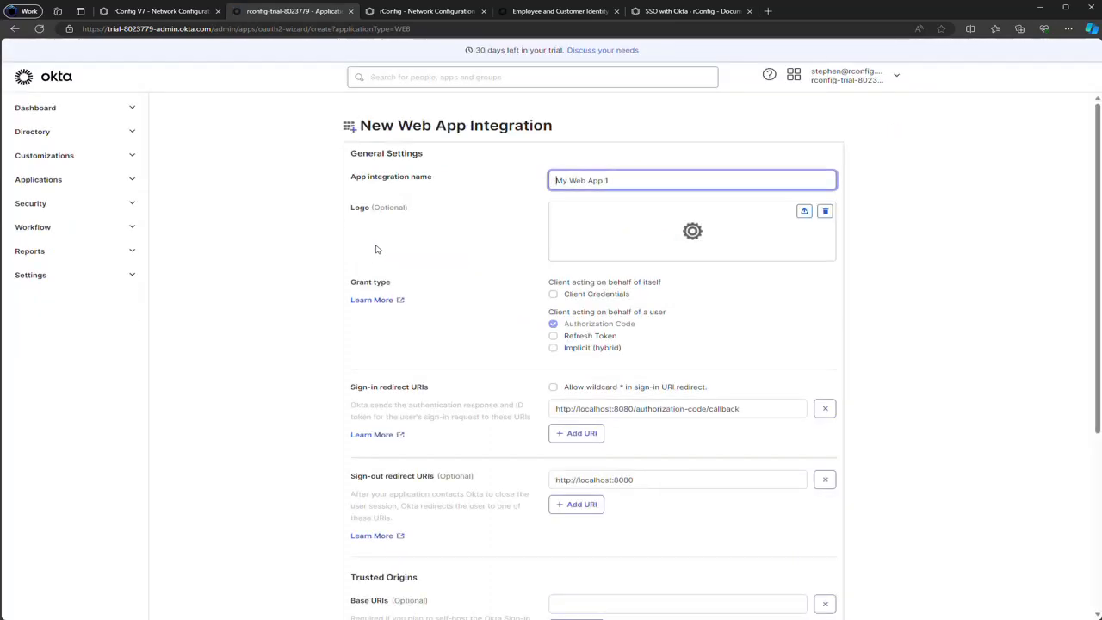
Name the integration 'rConfig' and enable the Refresh Token grant type
text(OktarConfig)
key(ctrl+a)
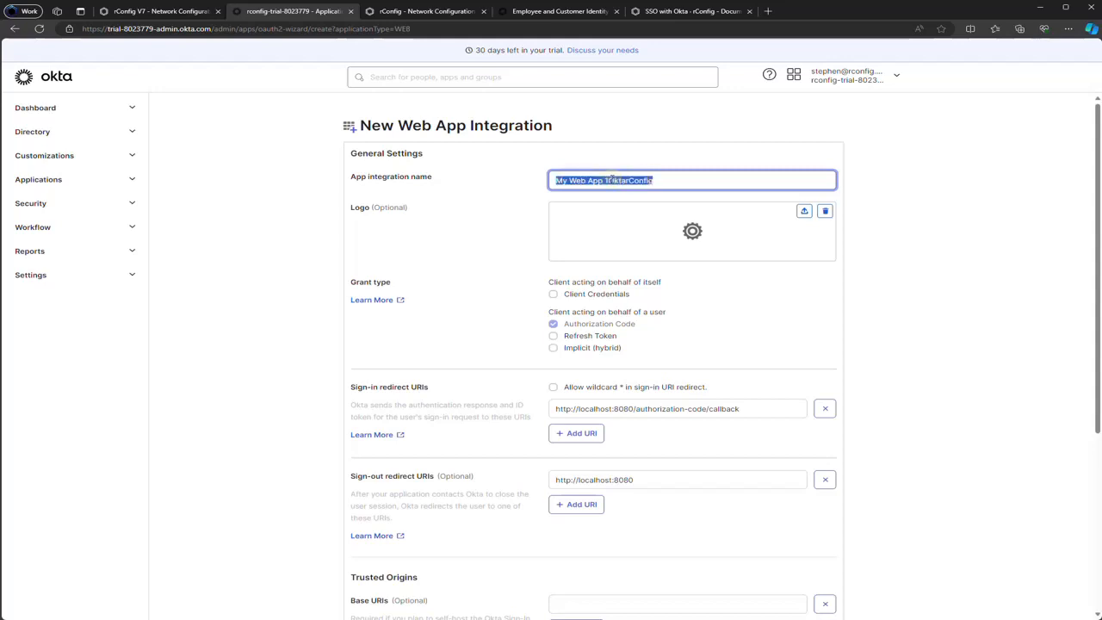
text(rConfig)
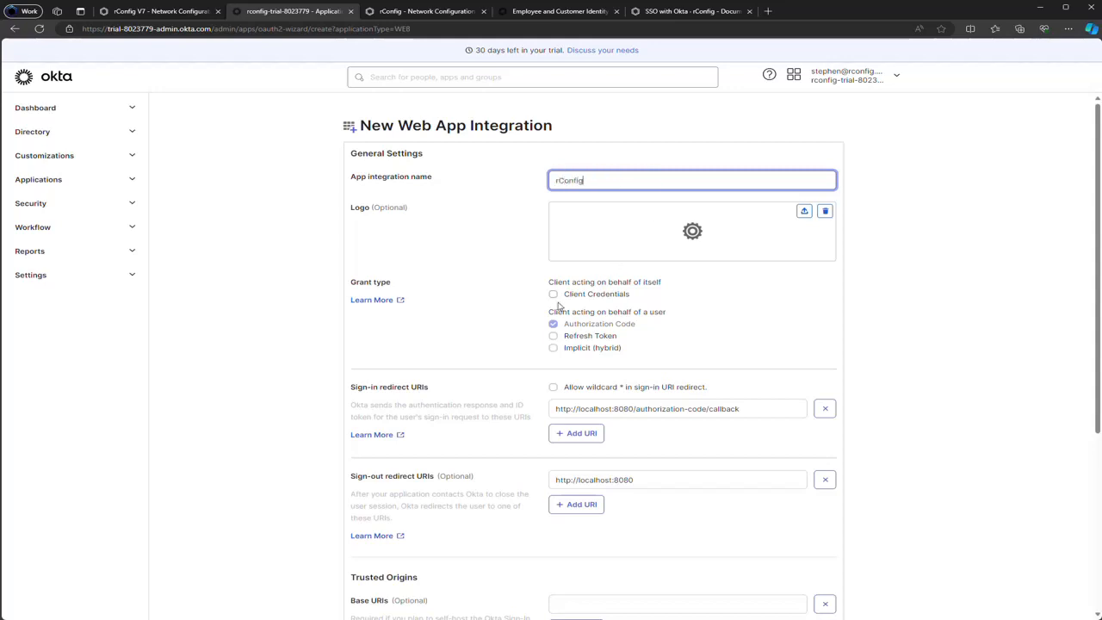
click(554, 337)
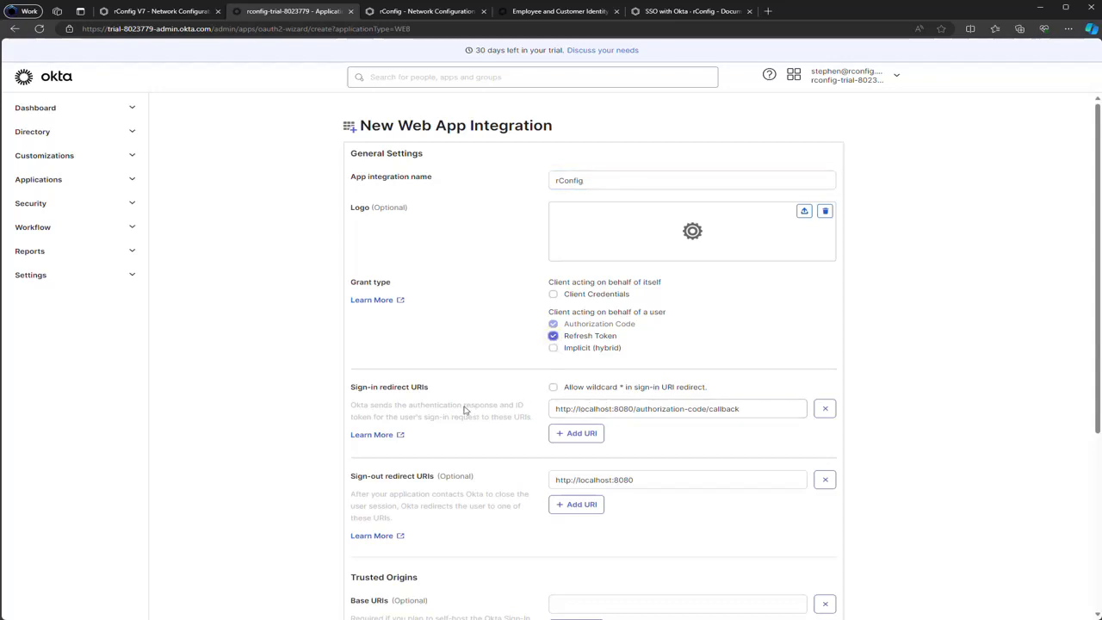
scroll(465, 411, down, 1)
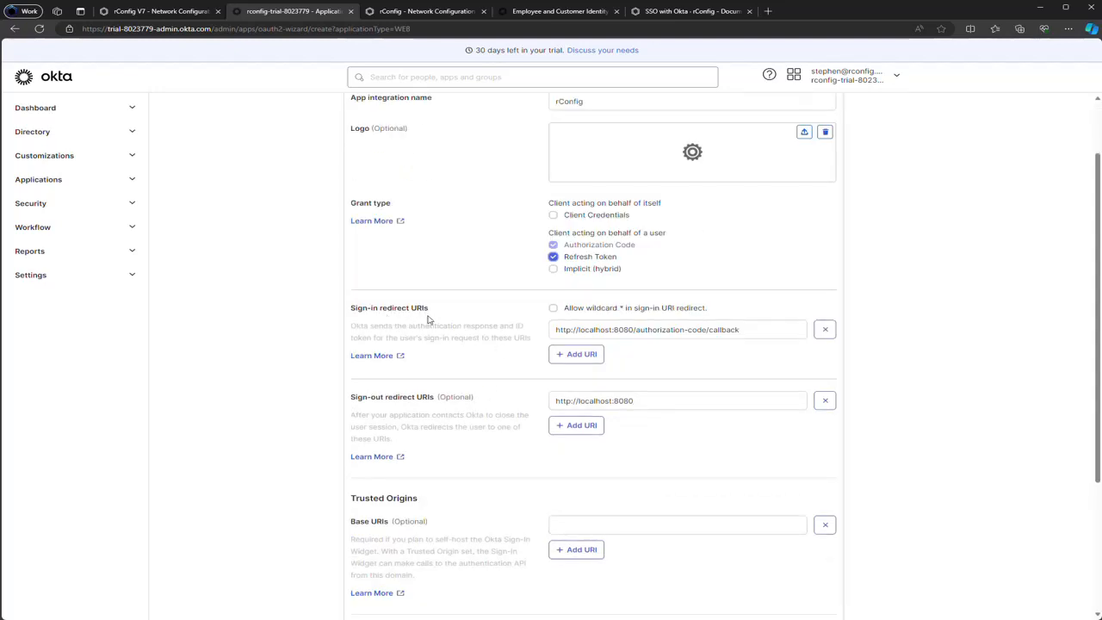
Set the sign-in redirect URI to the rConfig callback URL copied from the Okta guide
click(697, 12)
scroll(472, 338, down, 4)
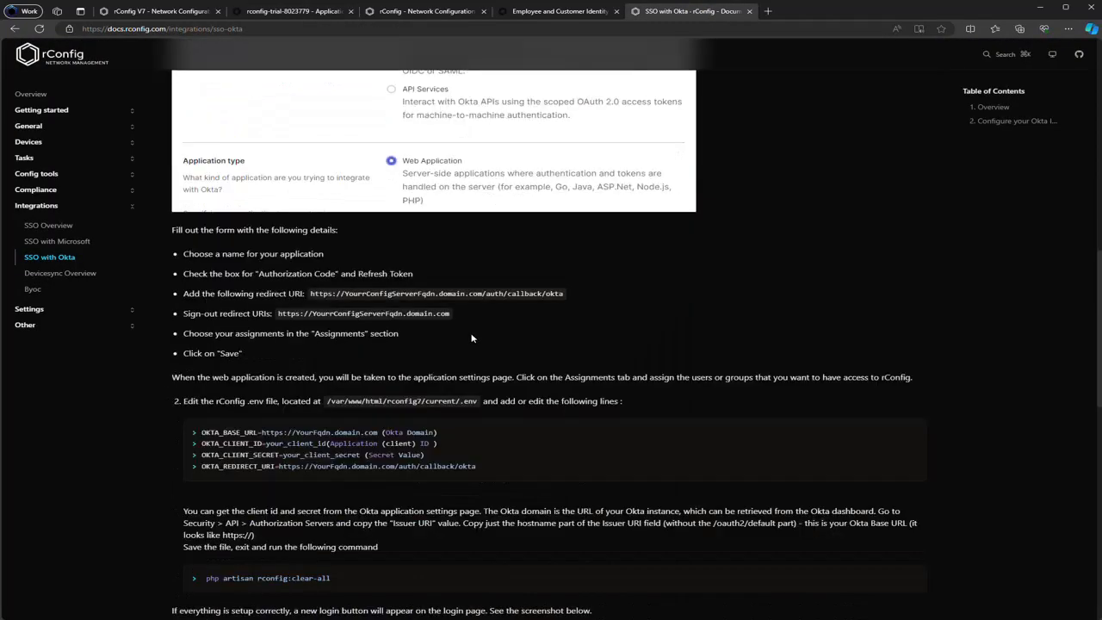
click(314, 293)
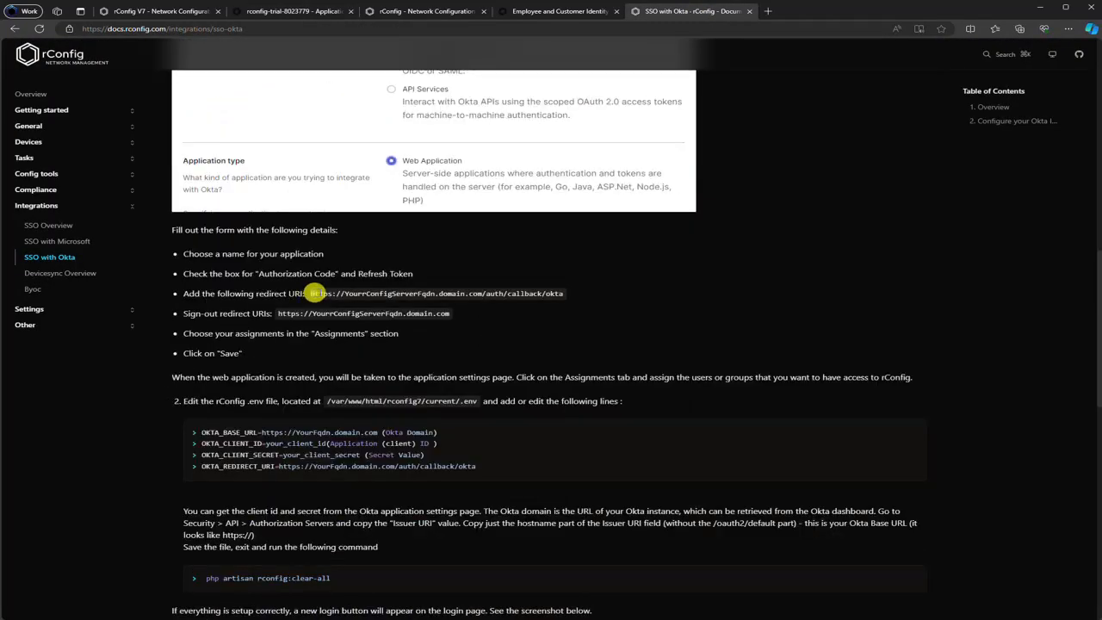
drag(314, 293, 564, 293)
key(ctrl+c)
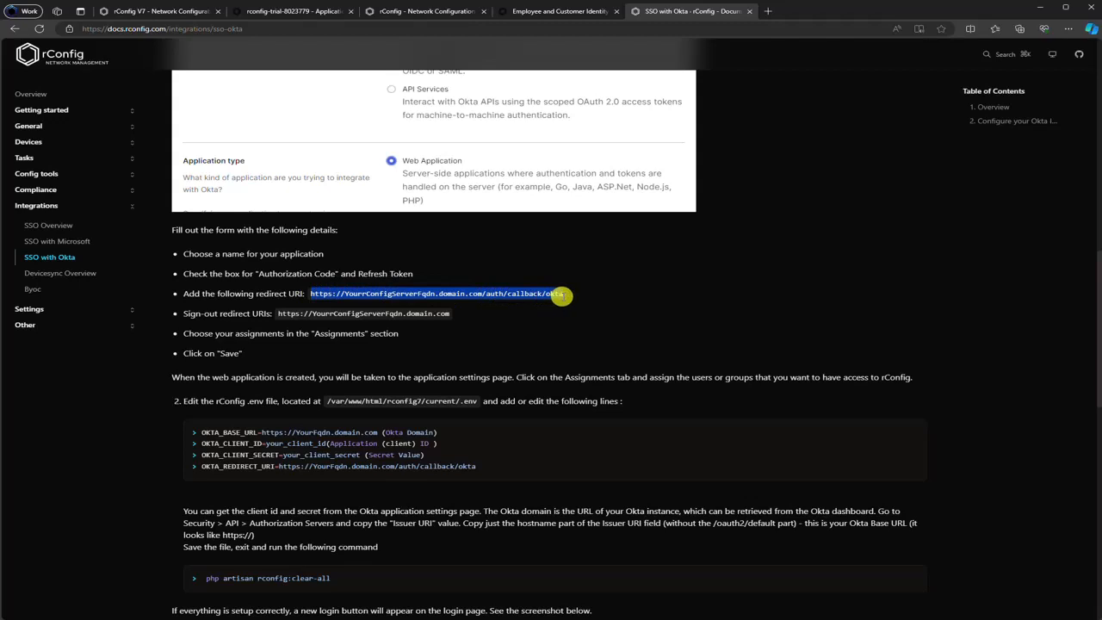
click(277, 12)
triple_click(597, 329)
key(ctrl+v)
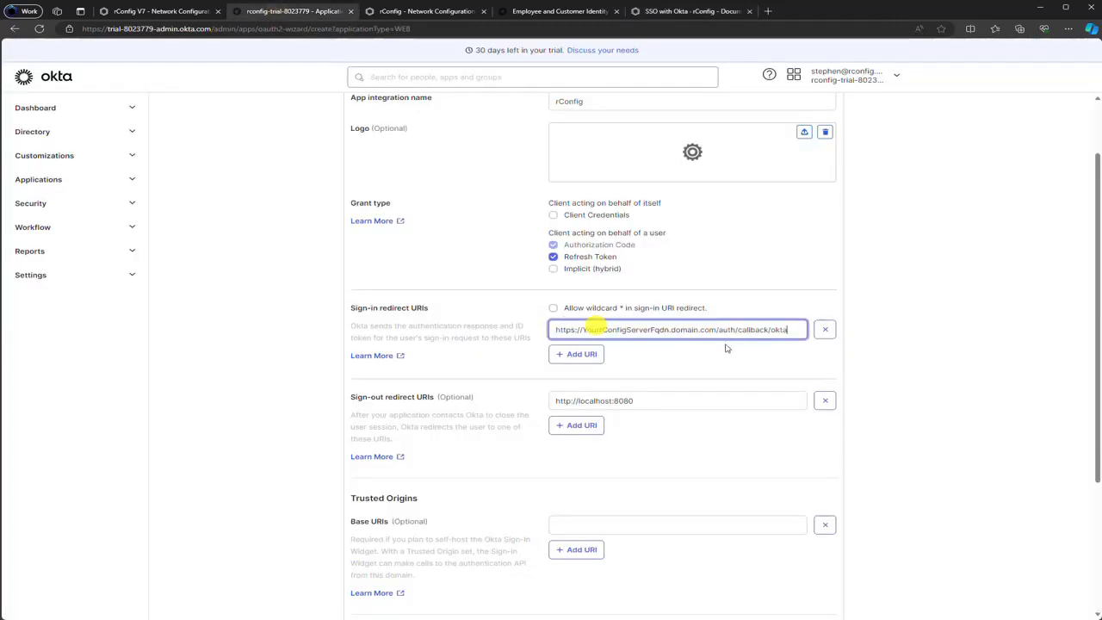
Set the sign-out redirect URI to the rConfig server's base address
double_click(638, 330)
click(715, 329)
drag(715, 330, 582, 330)
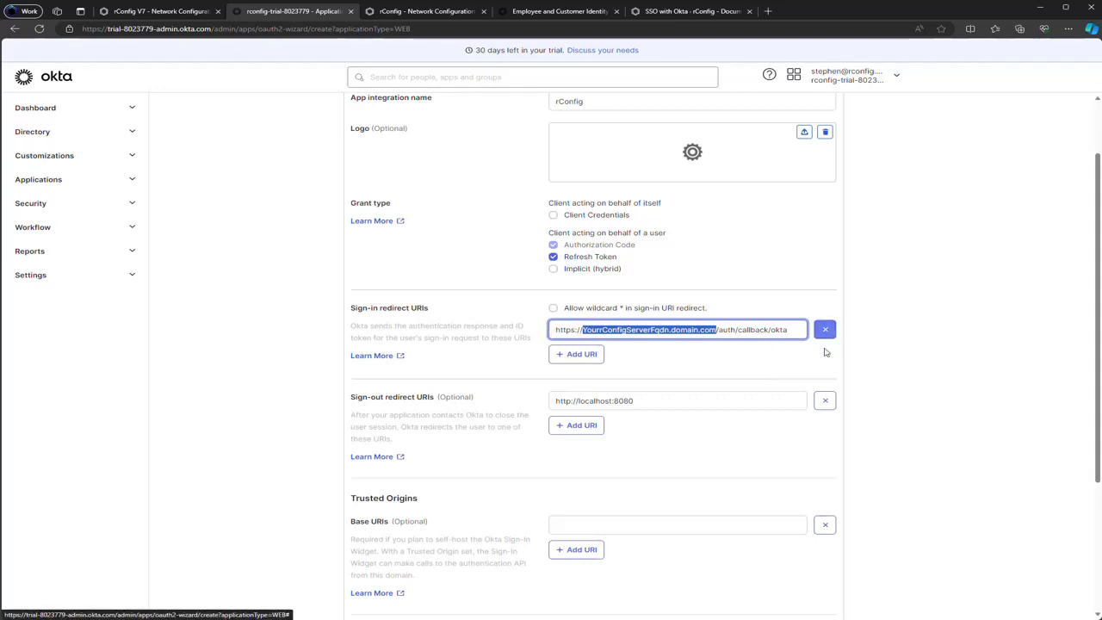
click(713, 329)
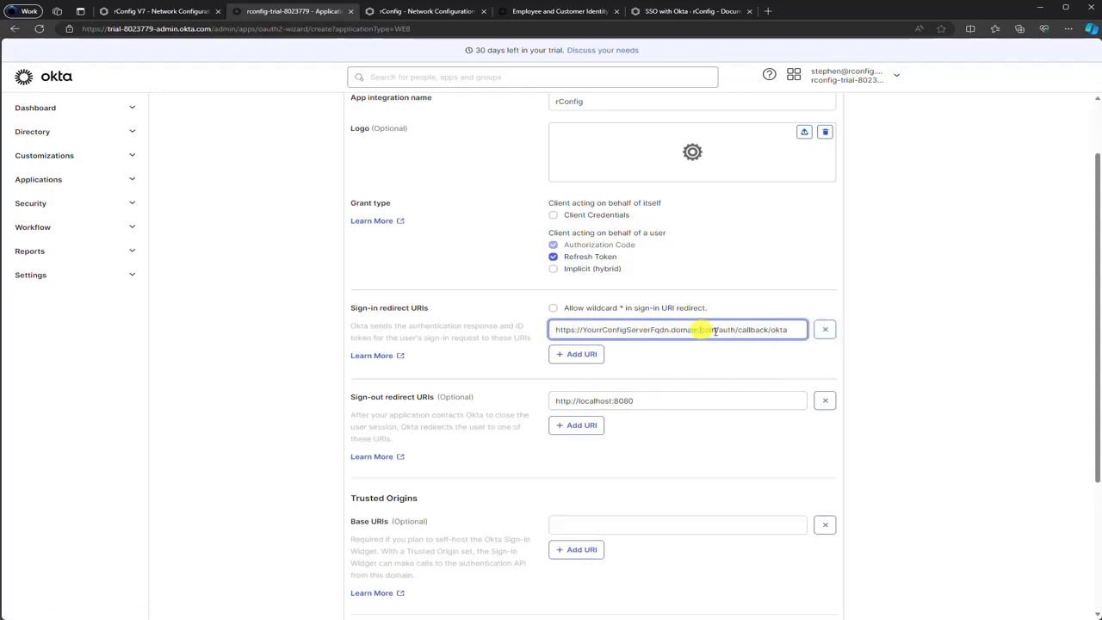
drag(713, 329, 553, 330)
key(ctrl+c)
drag(718, 401, 530, 401)
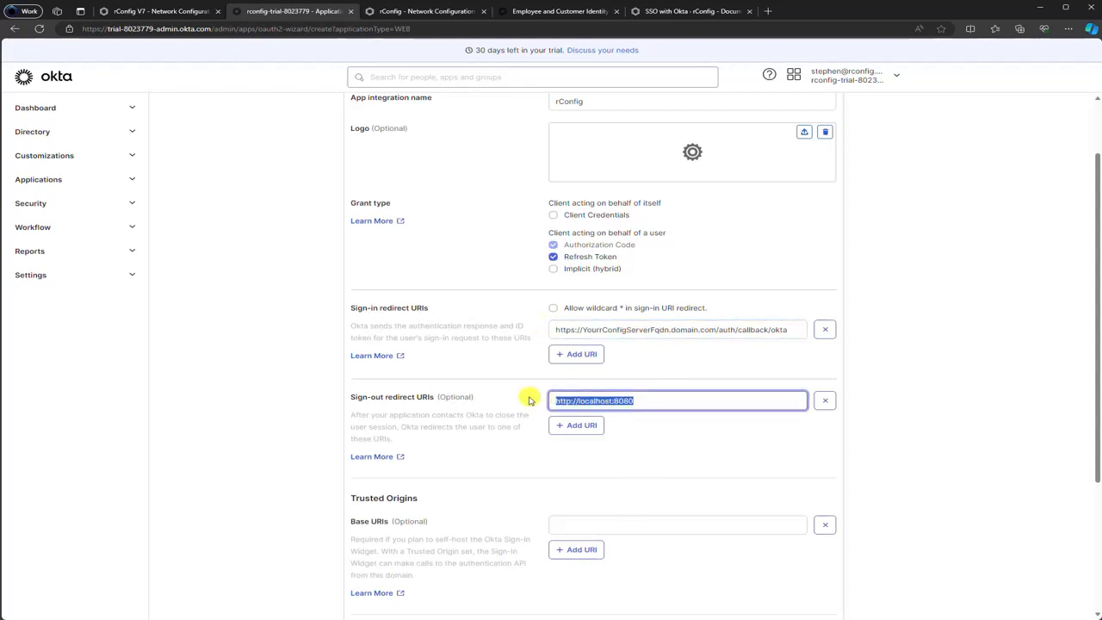
key(ctrl+v)
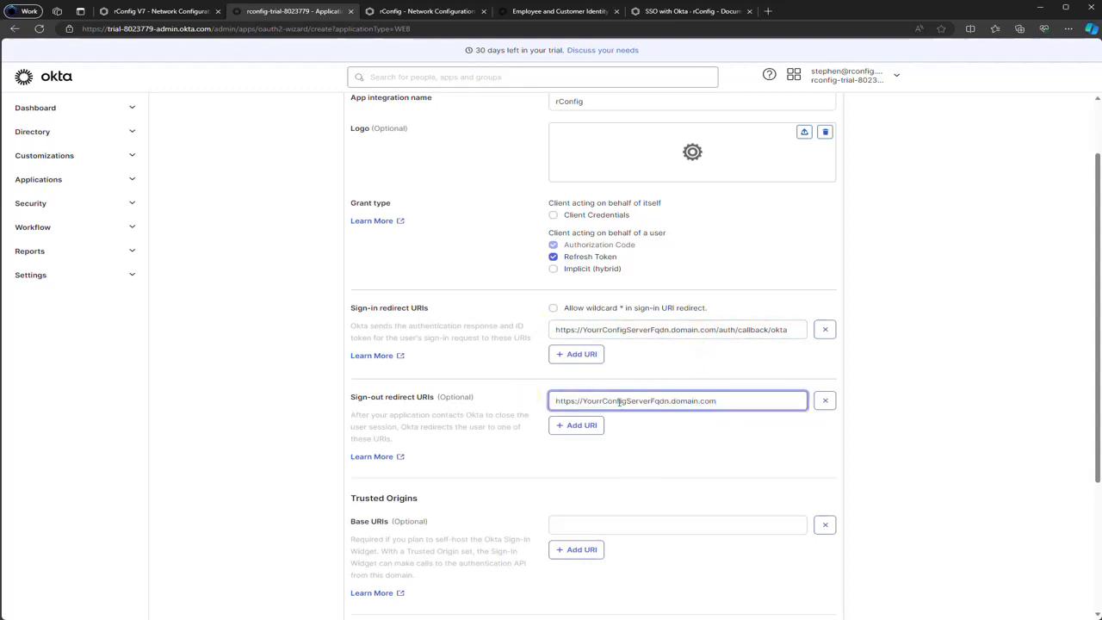
Skip group assignment for now and save the rConfig app integration
scroll(620, 401, down, 3)
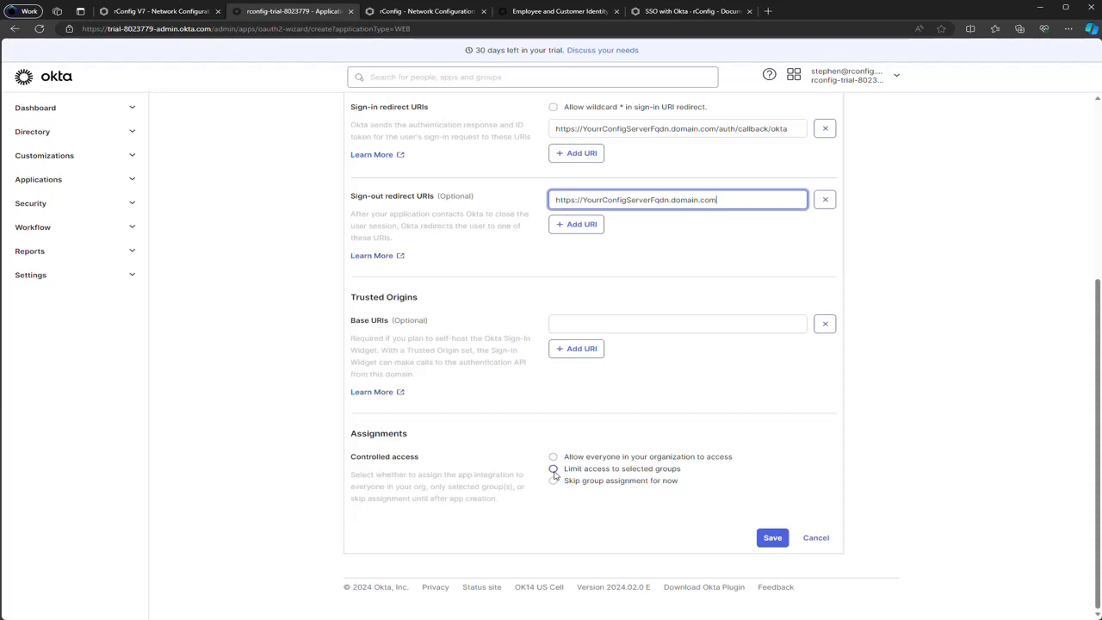
click(553, 469)
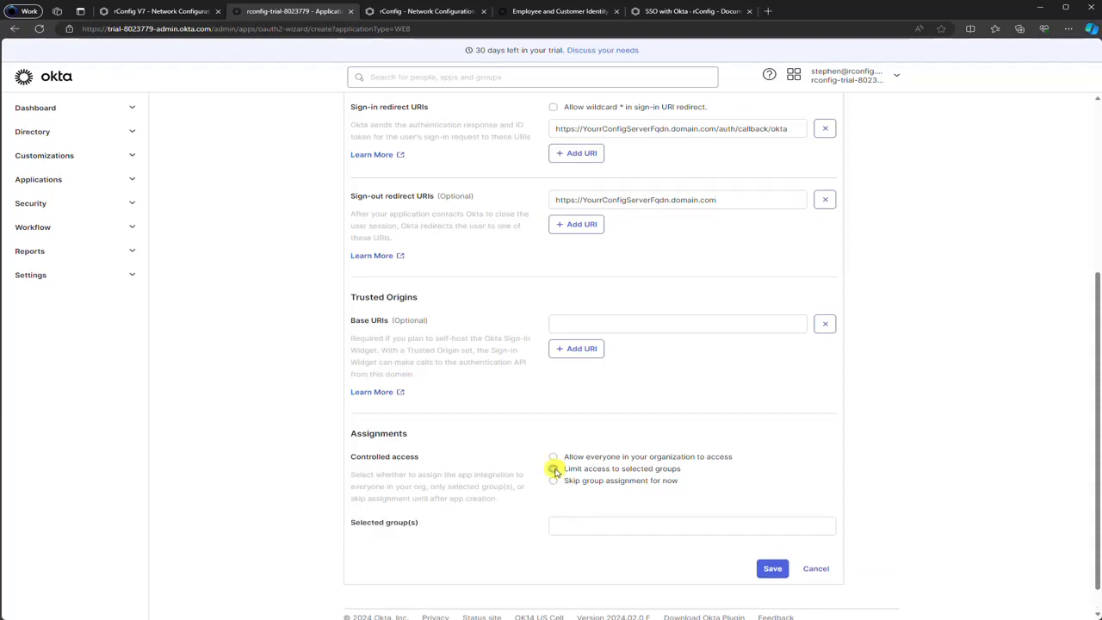
click(555, 481)
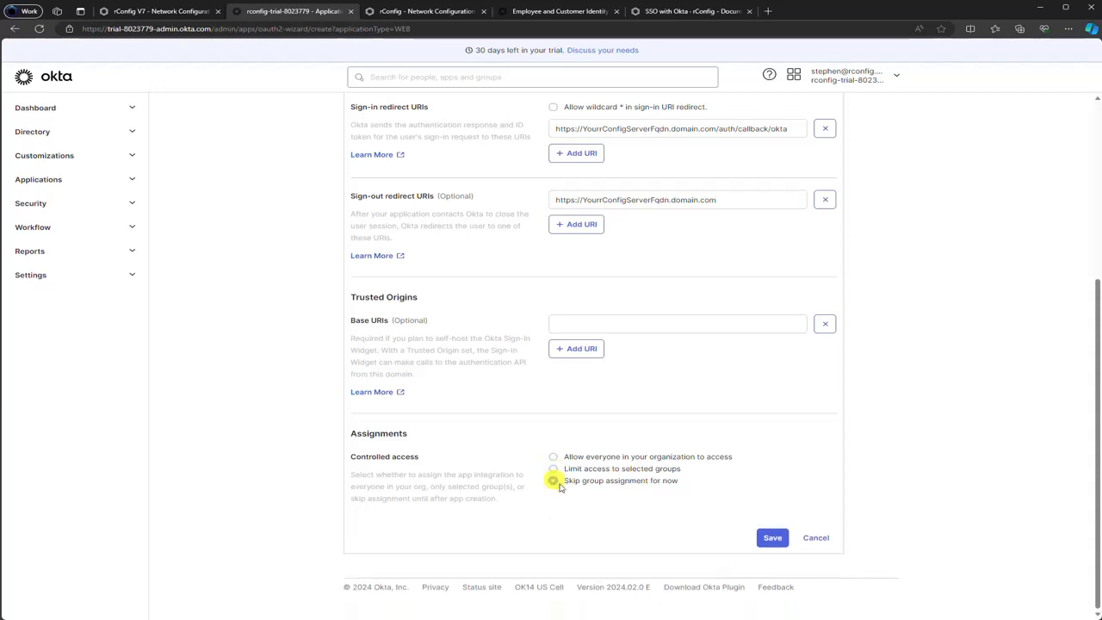
click(772, 537)
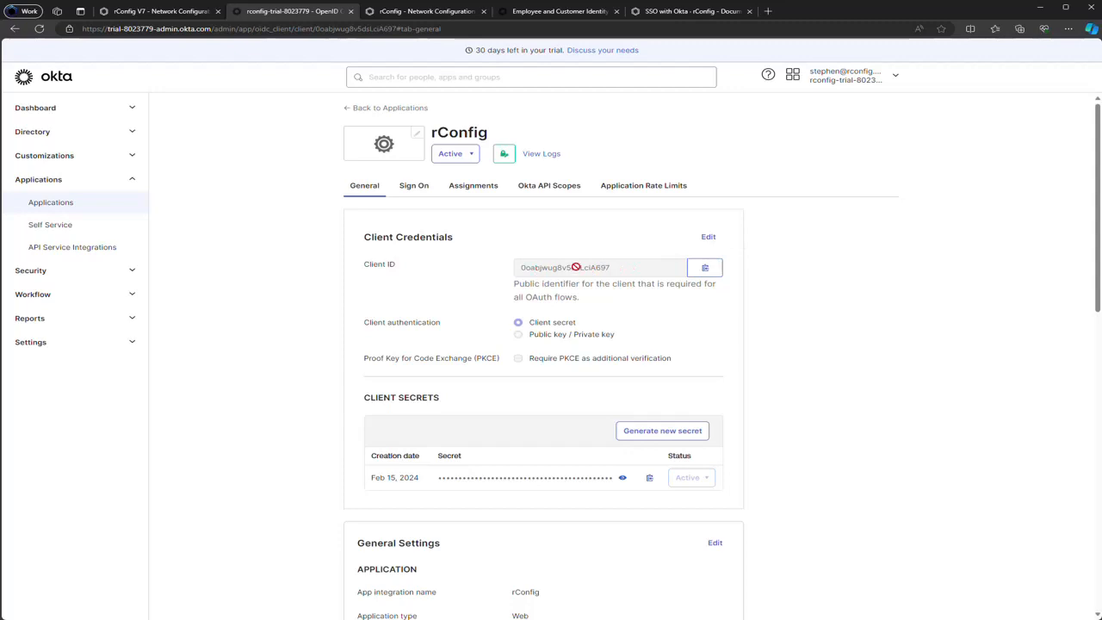
Reveal and re-hide the rConfig client secret, then look over the General settings
click(623, 478)
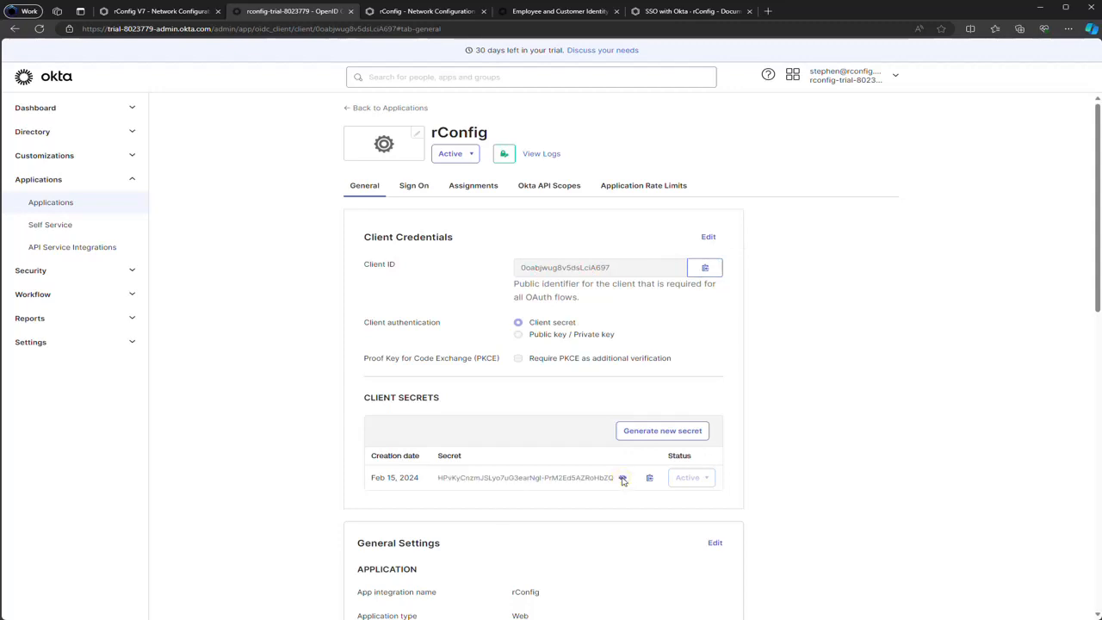
click(623, 479)
scroll(522, 407, down, 1)
scroll(522, 407, down, 2)
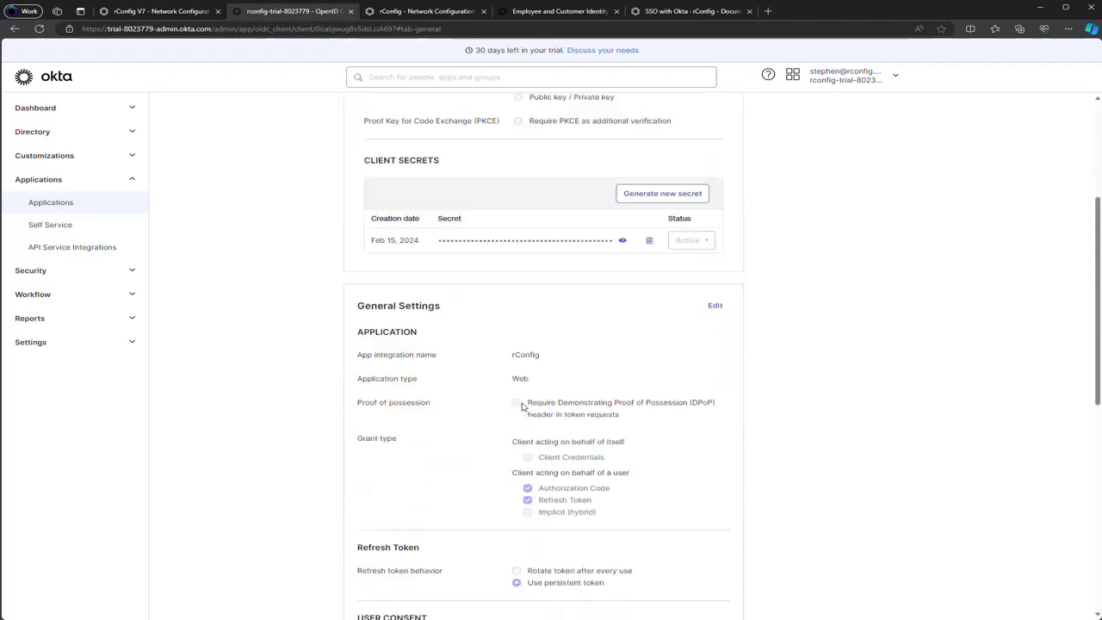
scroll(522, 407, up, 3)
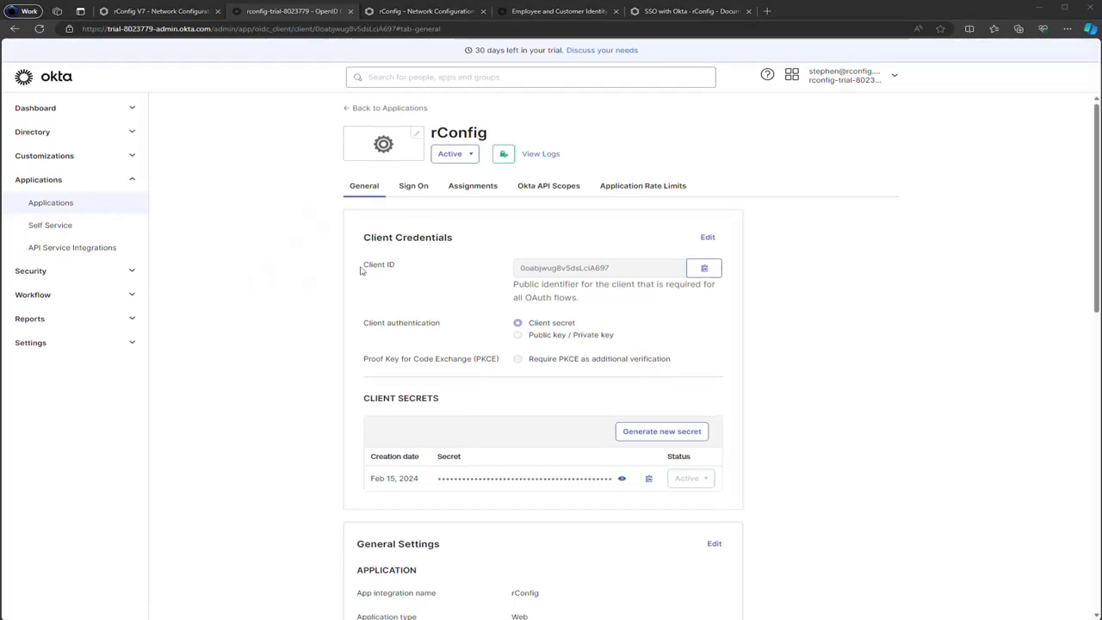
Review the guide's sign-out URI, assignments and OKTA_REDIRECT_URI lines, then move to the rConfig site
click(697, 11)
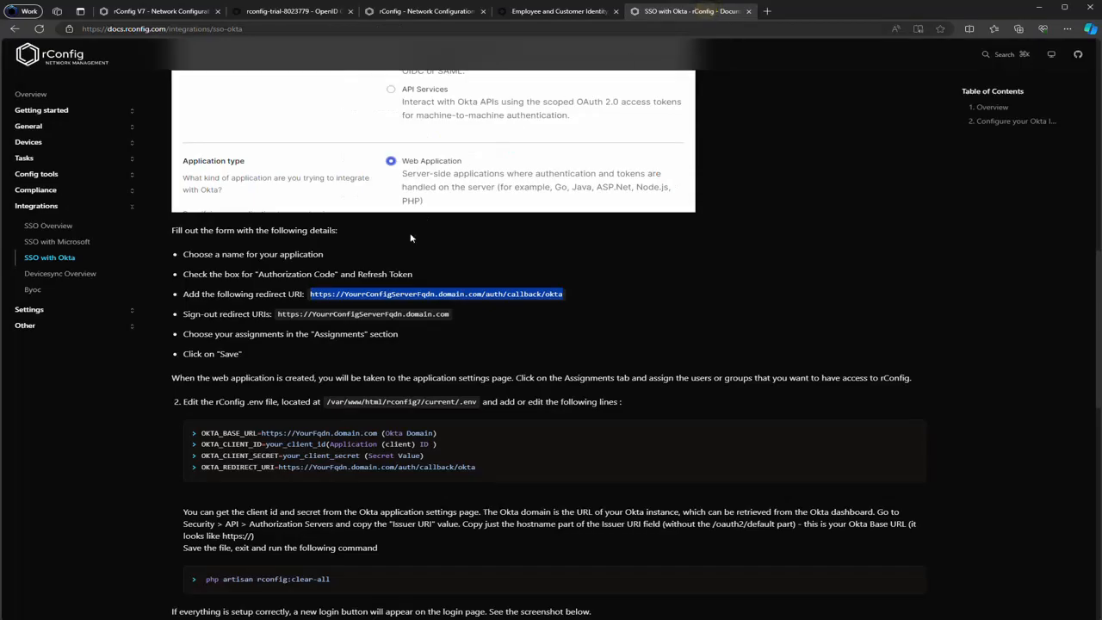
drag(398, 334, 330, 320)
click(333, 359)
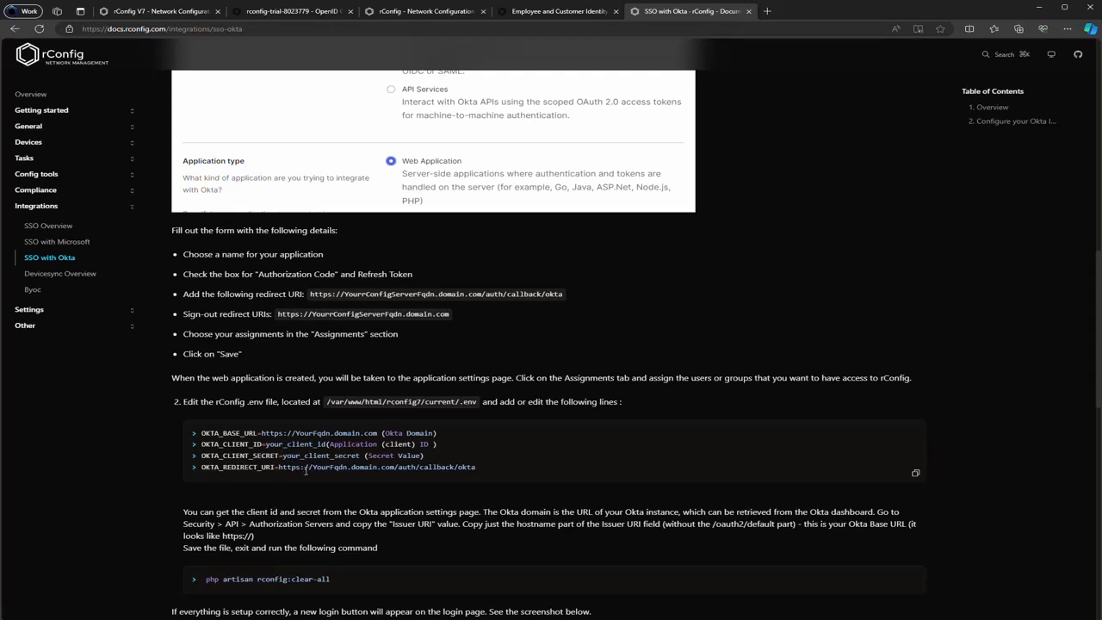
drag(280, 466, 551, 465)
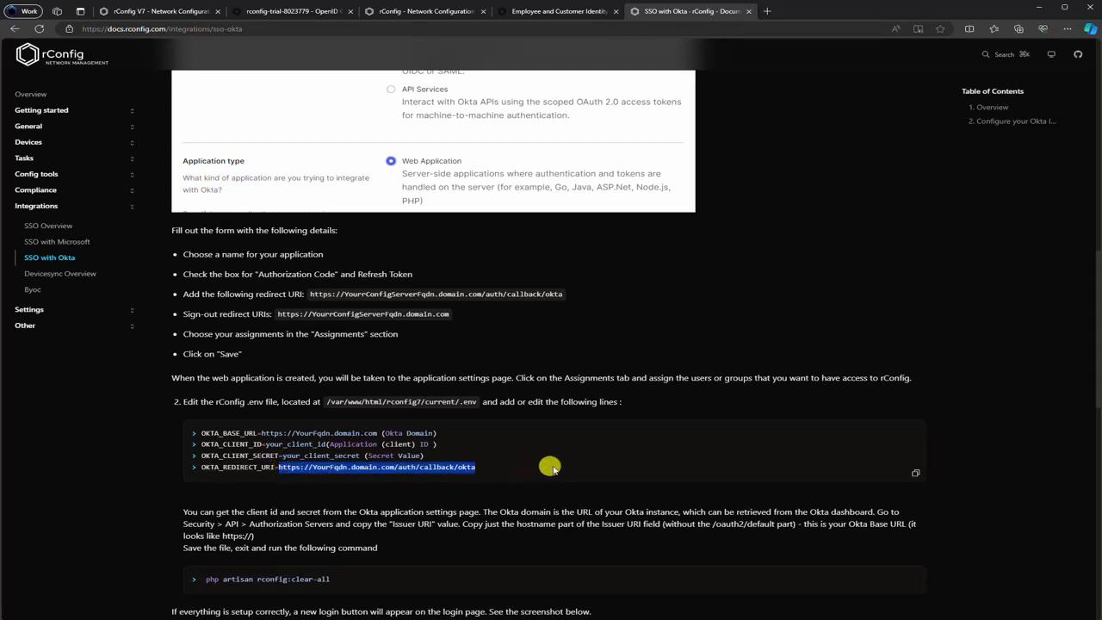
click(556, 10)
click(426, 11)
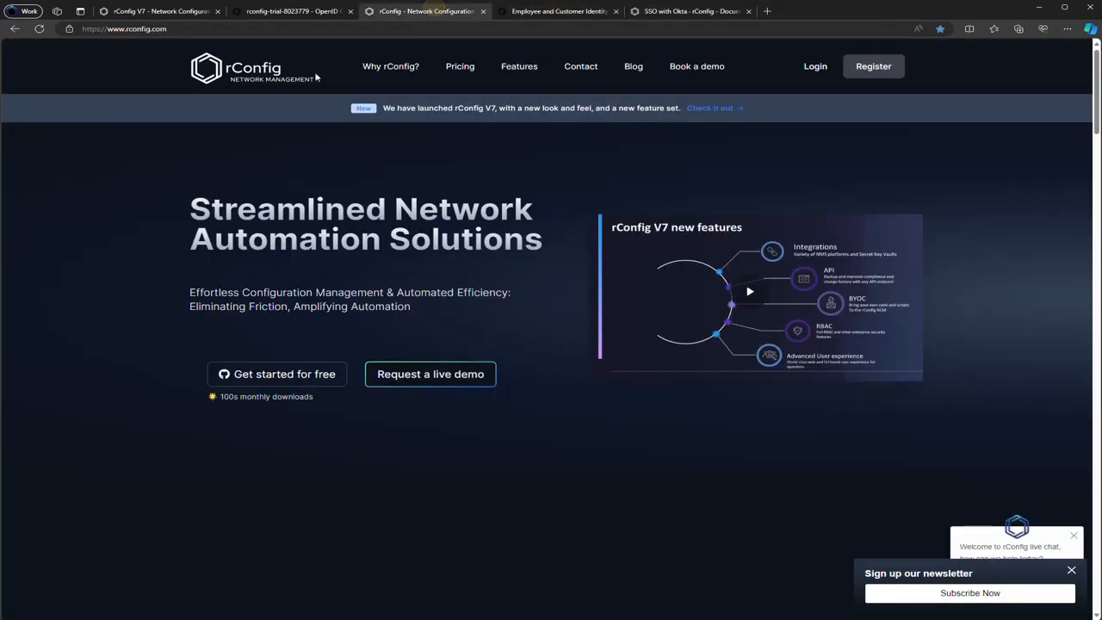
Check the rConfig app's sign-in and sign-out redirect URIs in its LOGIN section
click(260, 10)
scroll(598, 353, down, 5)
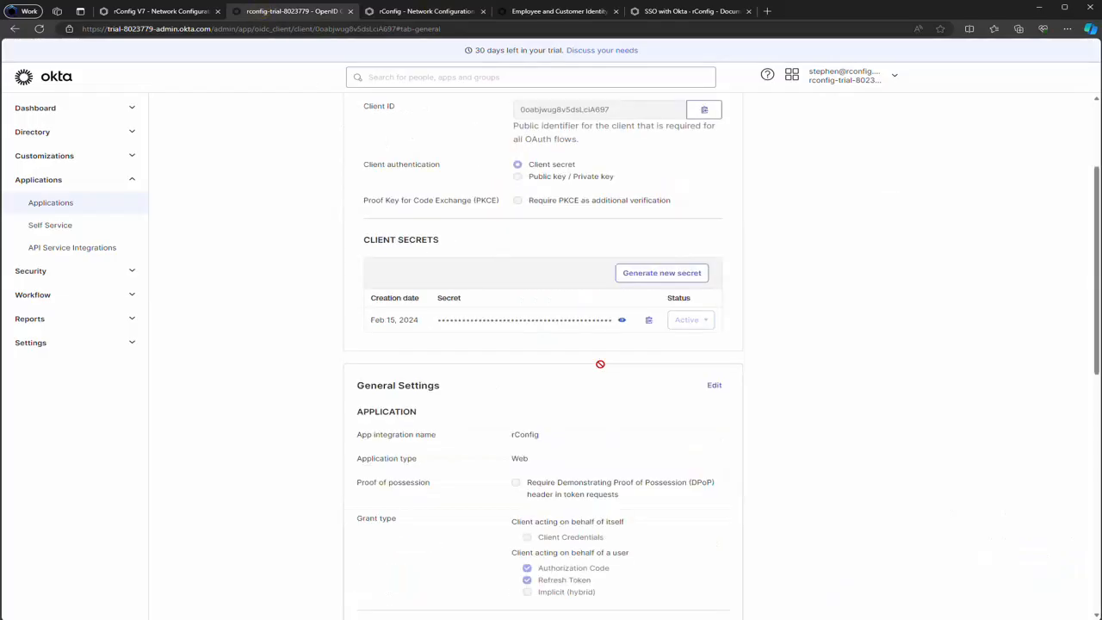
scroll(591, 377, down, 3)
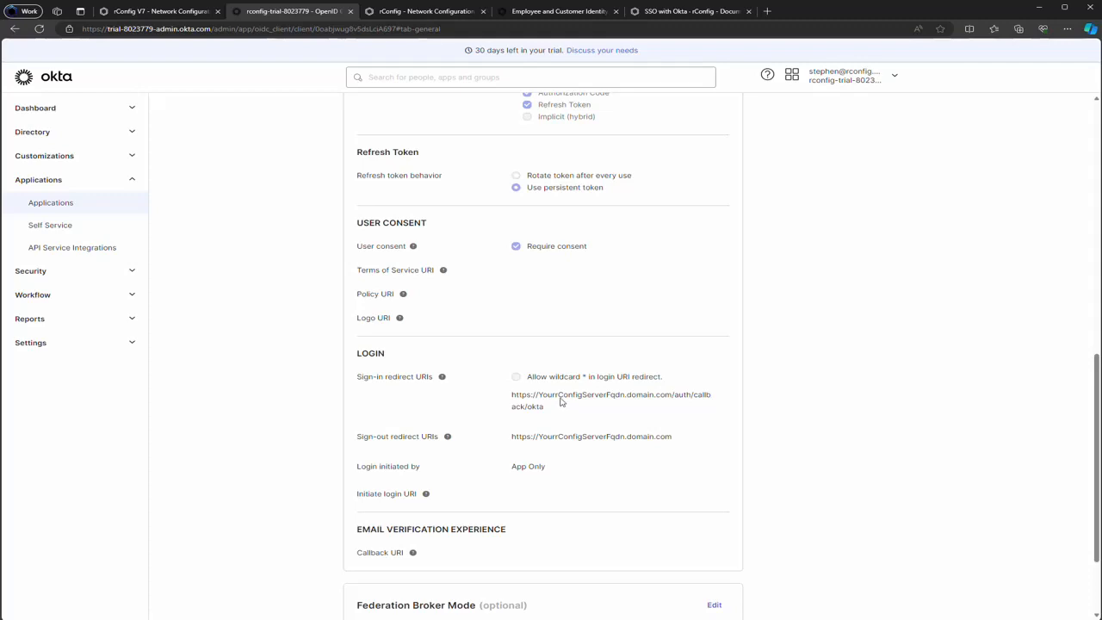
scroll(556, 397, up, 6)
scroll(554, 392, up, 1)
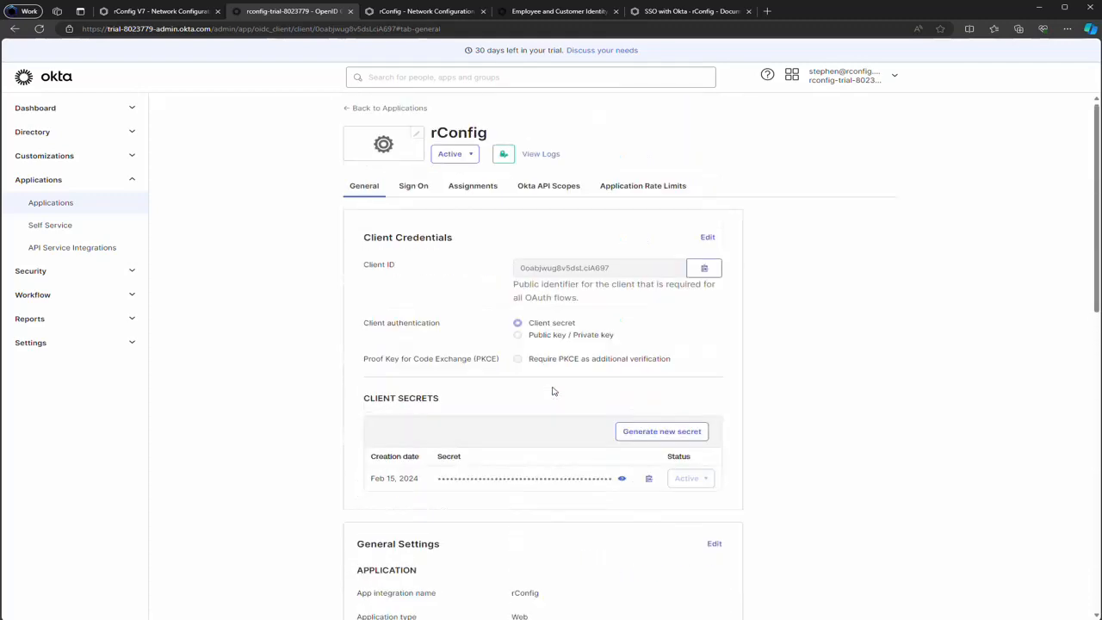
Assign the rConfig app to the Okta user through Assign to People, then go back to General
click(463, 188)
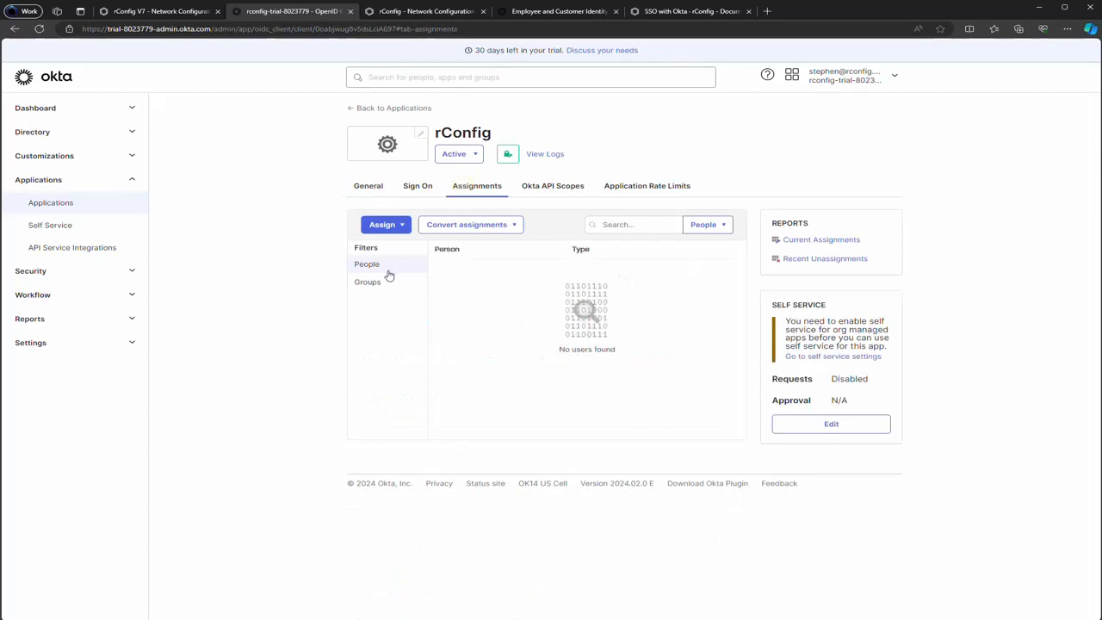
click(391, 229)
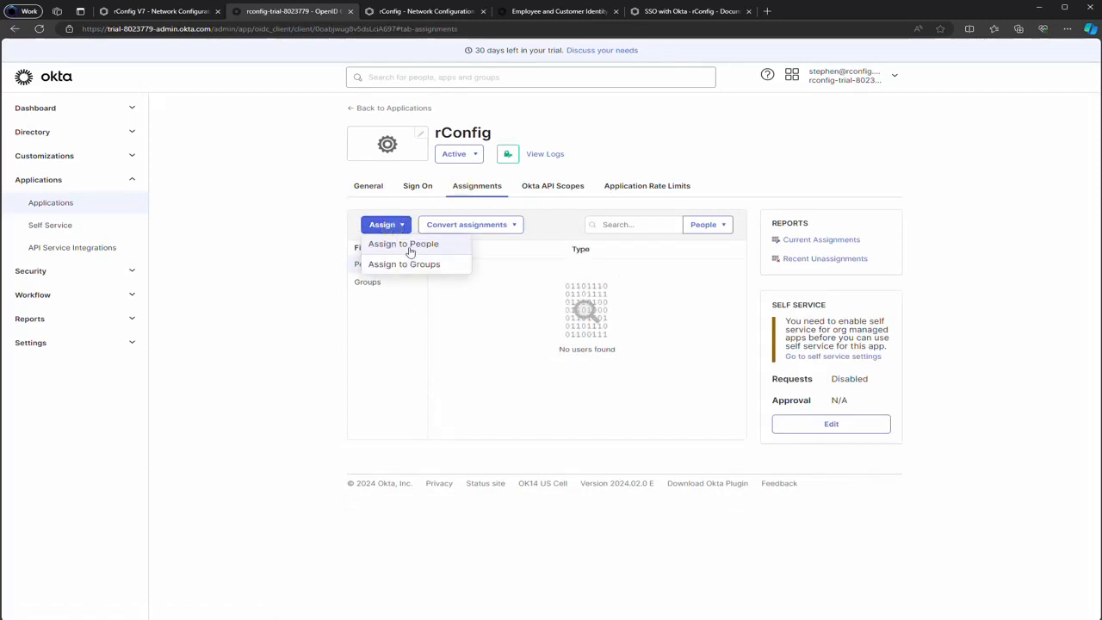
click(405, 243)
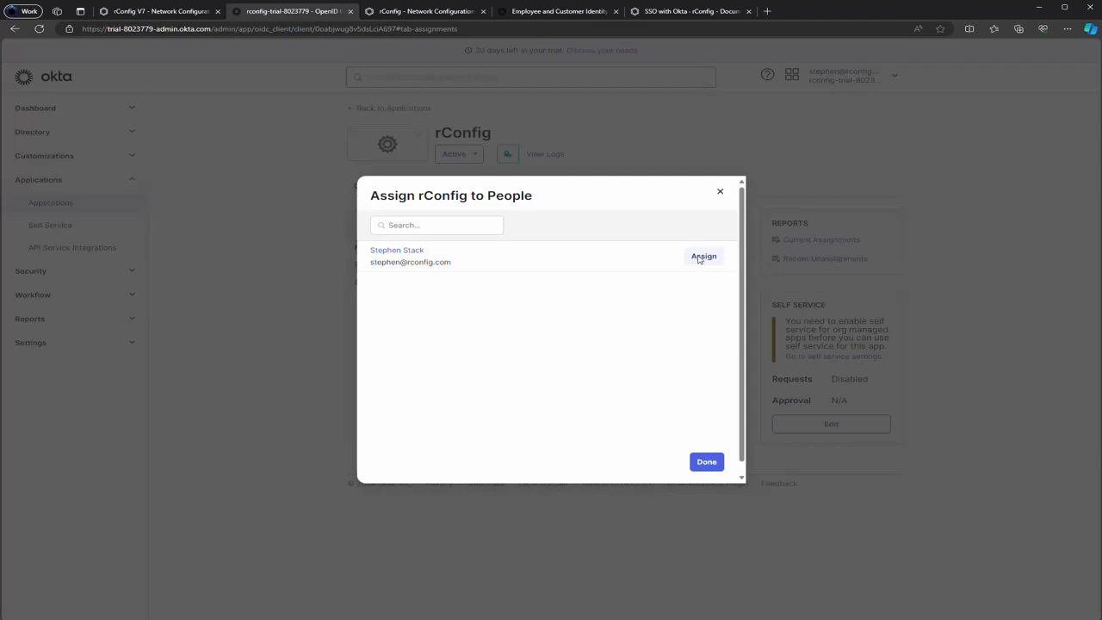
click(701, 257)
scroll(601, 345, down, 2)
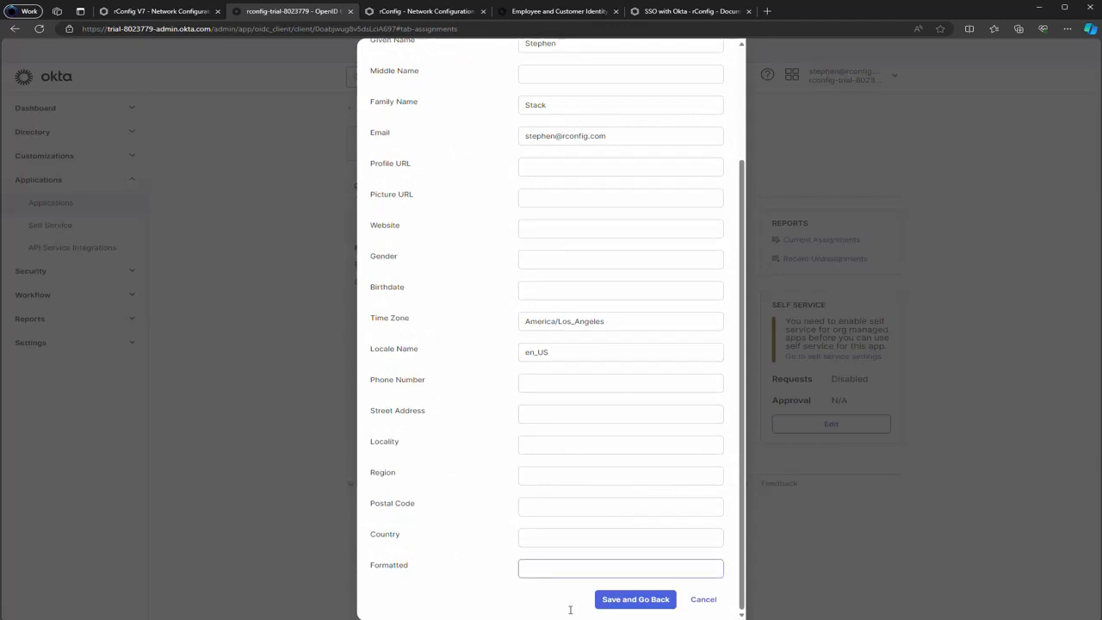
click(645, 600)
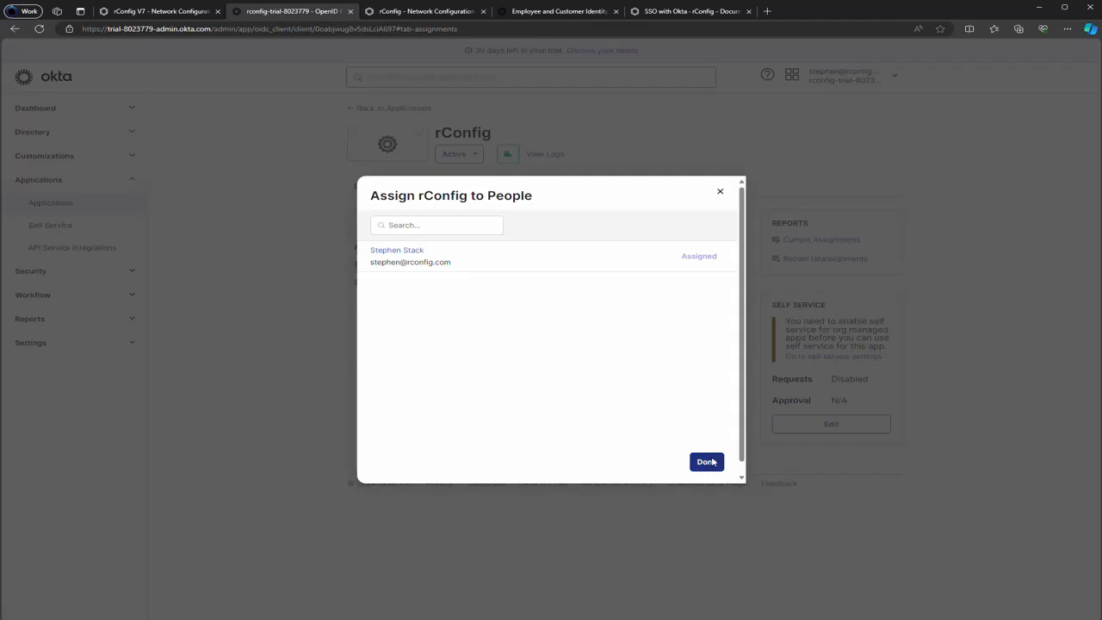
click(706, 462)
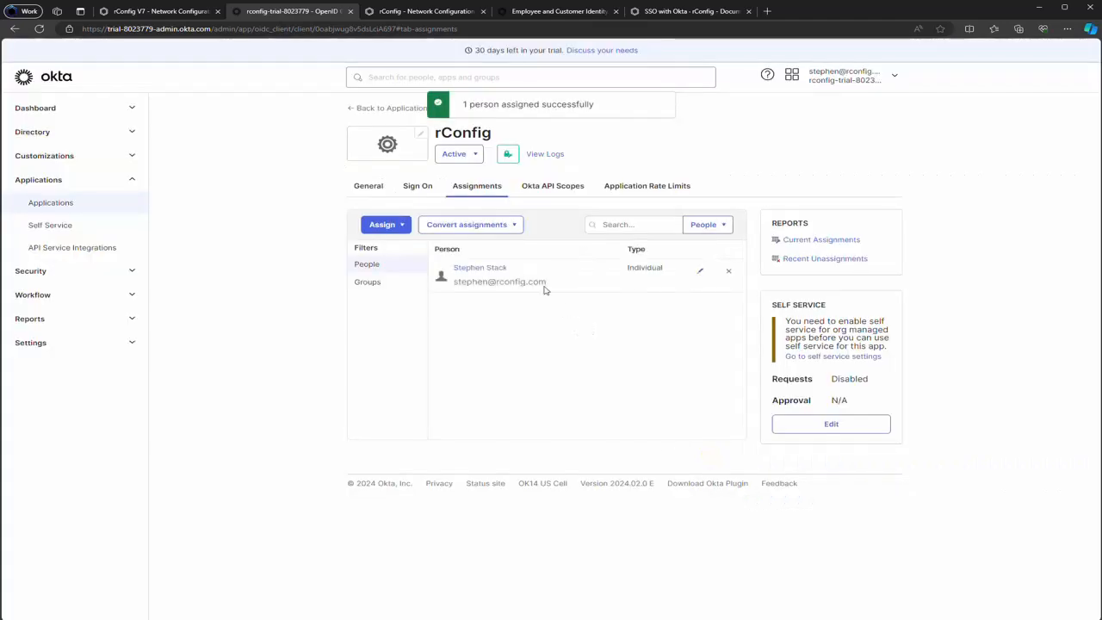
click(353, 185)
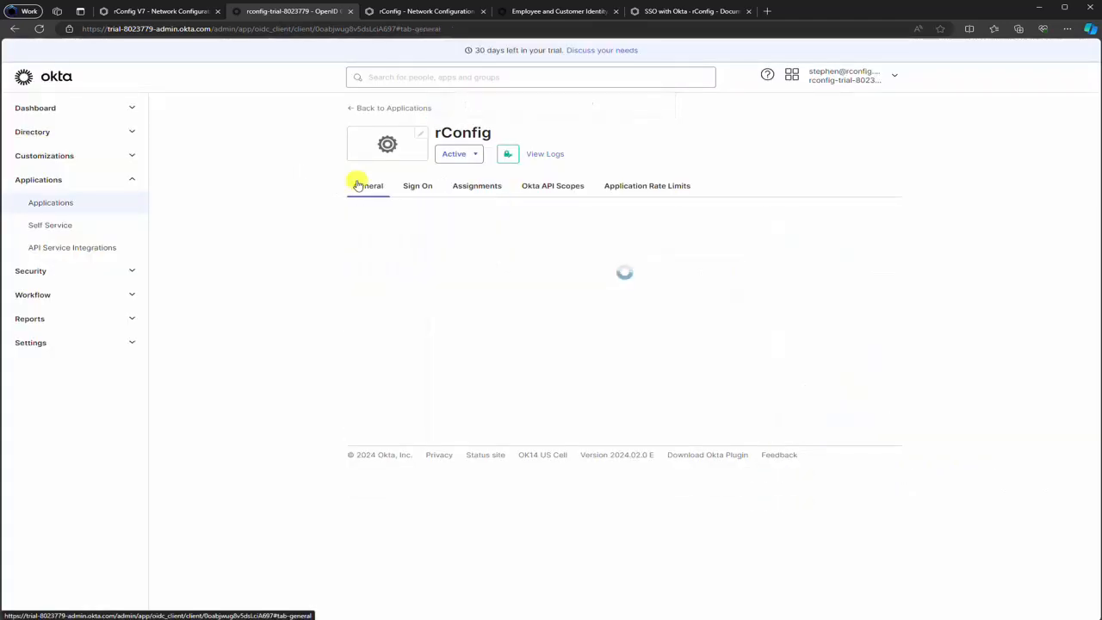
Check the admin part of the Okta domain in the URL and expand Security in the navigation
click(235, 226)
click(233, 226)
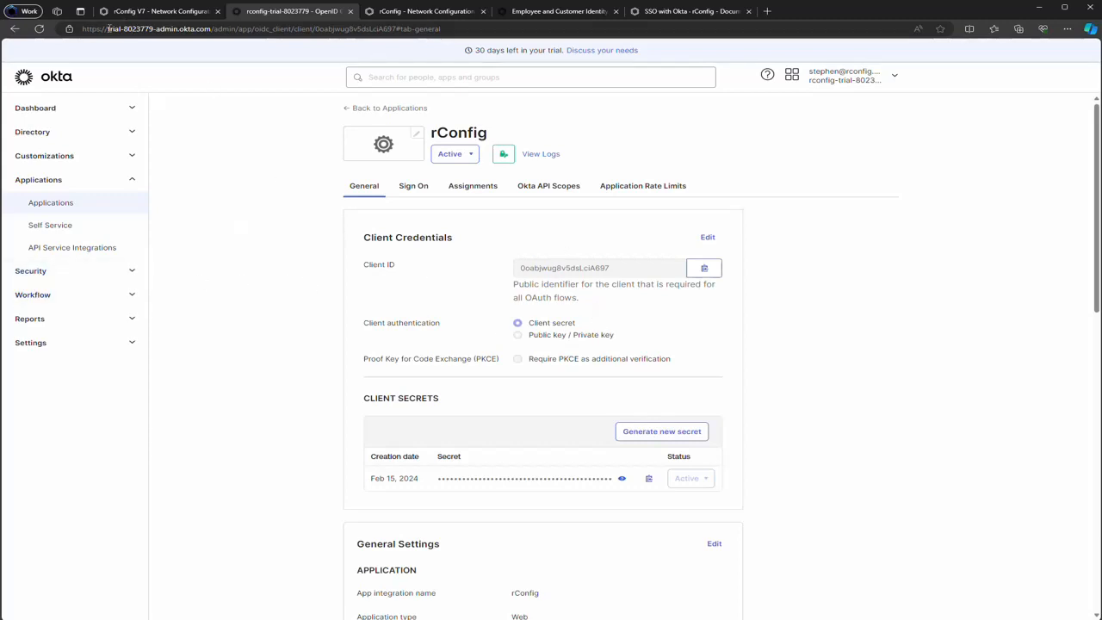
click(101, 28)
click(209, 29)
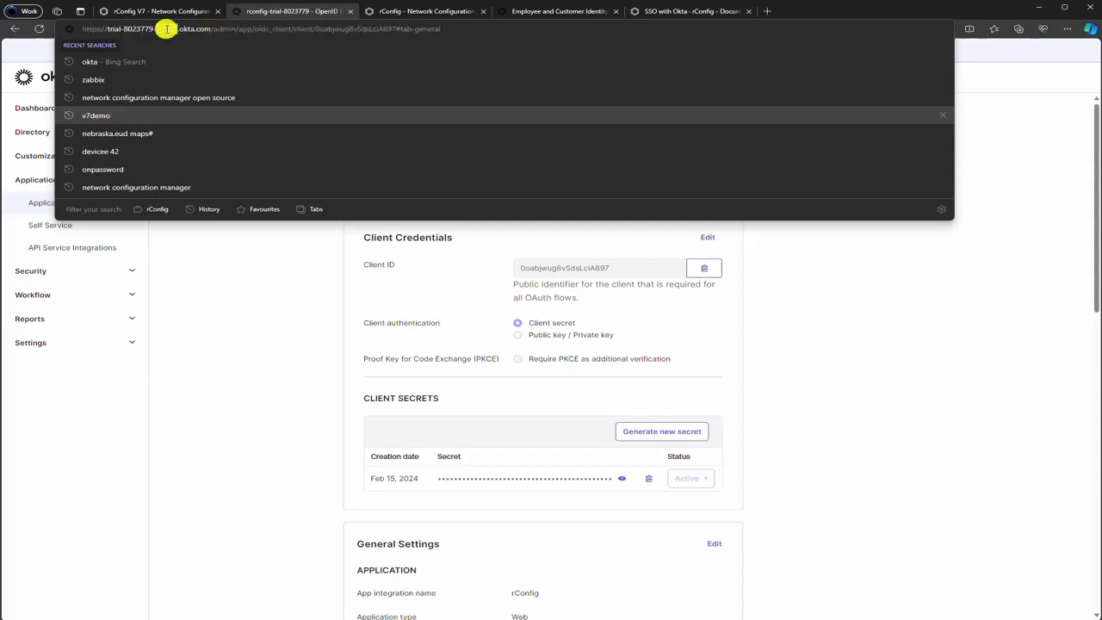
double_click(164, 28)
click(239, 376)
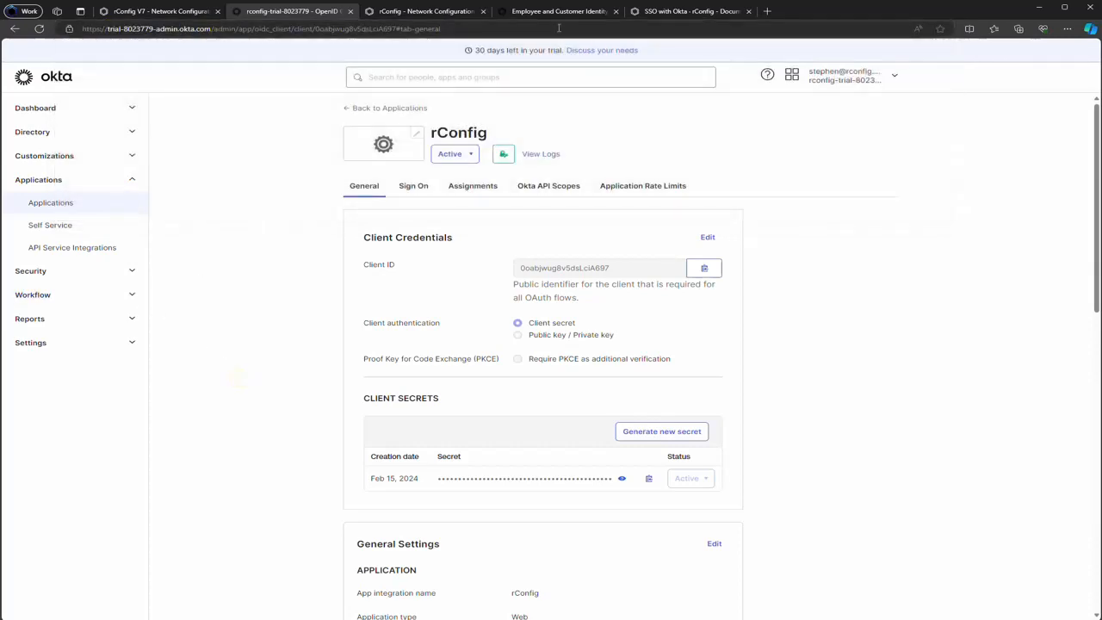
click(105, 272)
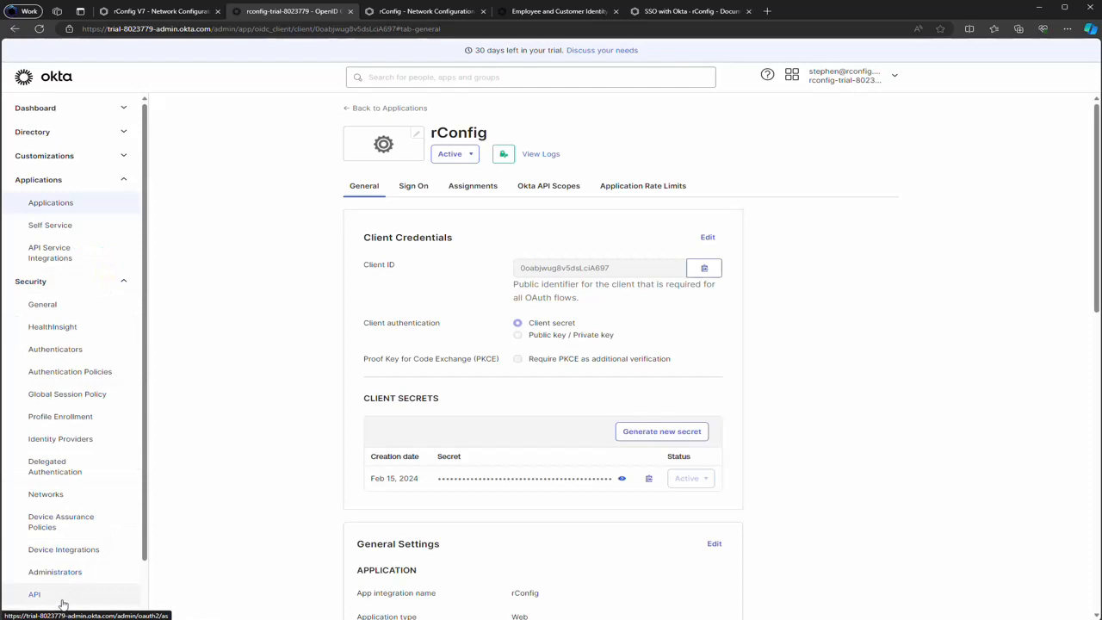
scroll(72, 551, down, 1)
Open Security > API and locate the default authorization server's Issuer URI
click(51, 539)
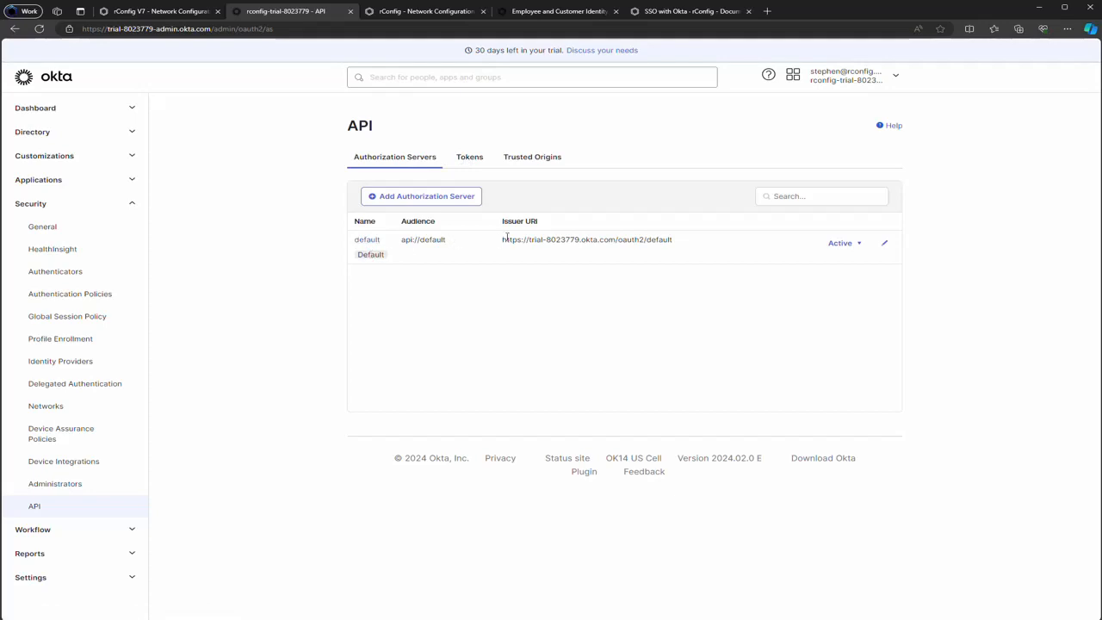
drag(503, 240, 476, 237)
click(691, 243)
click(617, 251)
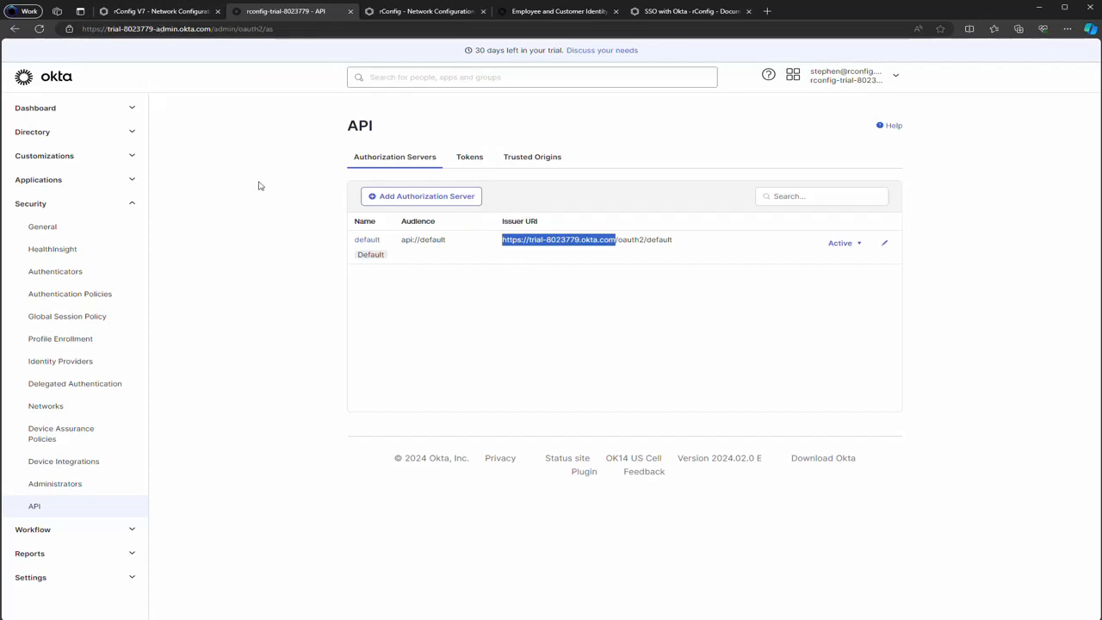
Compare the Issuer URI hostname with the guide's OKTA_BASE_URL example, then bring up the terminal
click(712, 13)
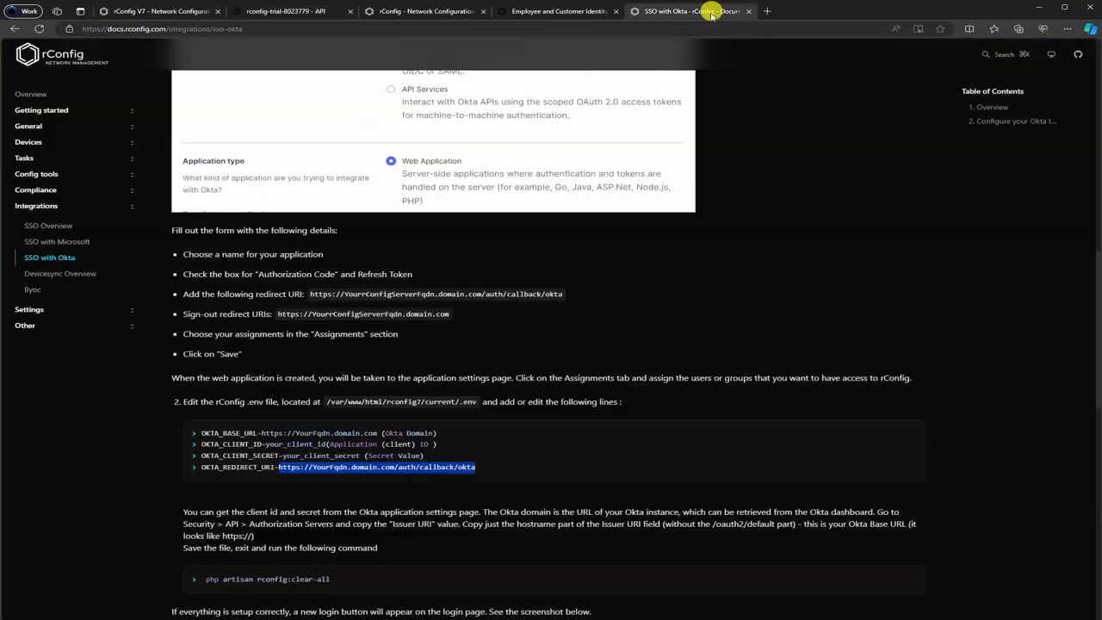
click(283, 460)
drag(261, 433, 465, 434)
click(461, 432)
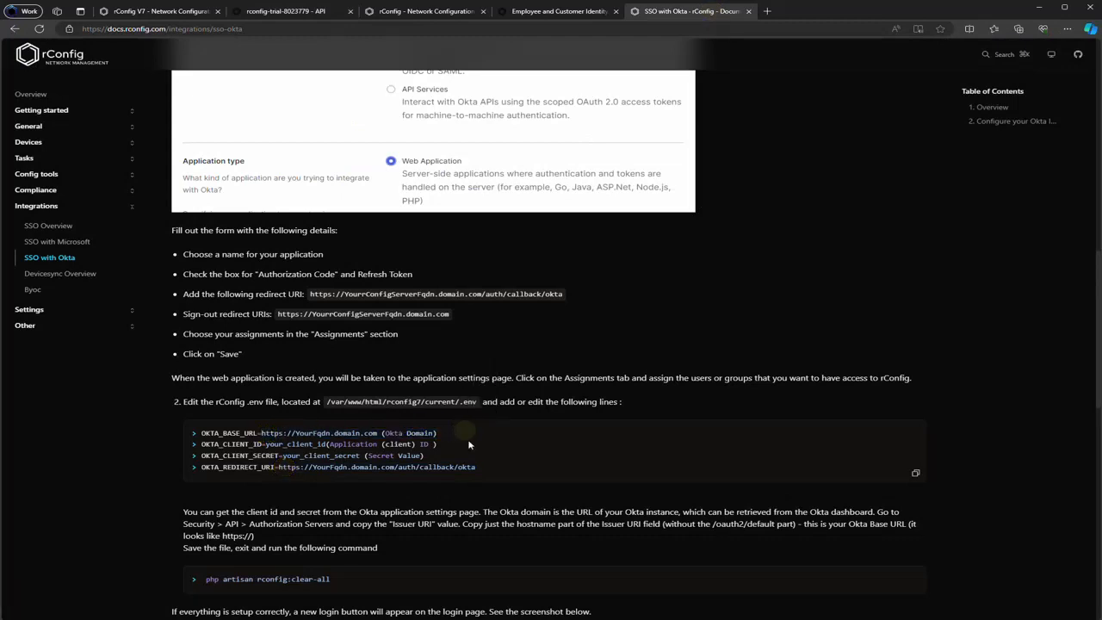
click(315, 11)
click(294, 159)
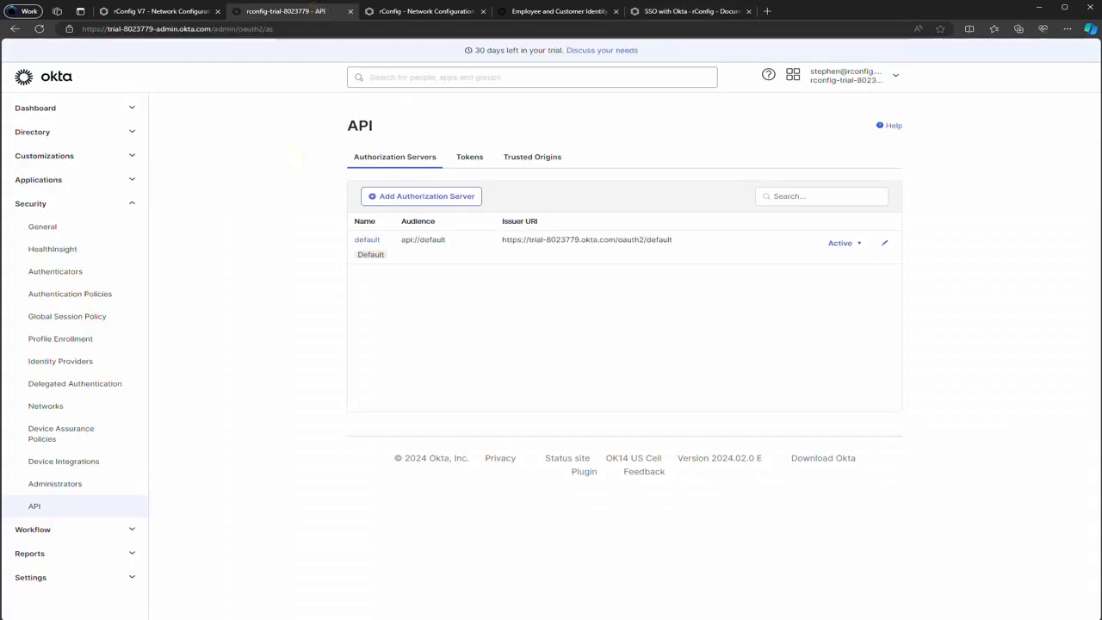
key(alt+Tab)
drag(140, 113, 511, 77)
Open .env.example in vi, quit with :q, and print the working directory with pwd
click(507, 233)
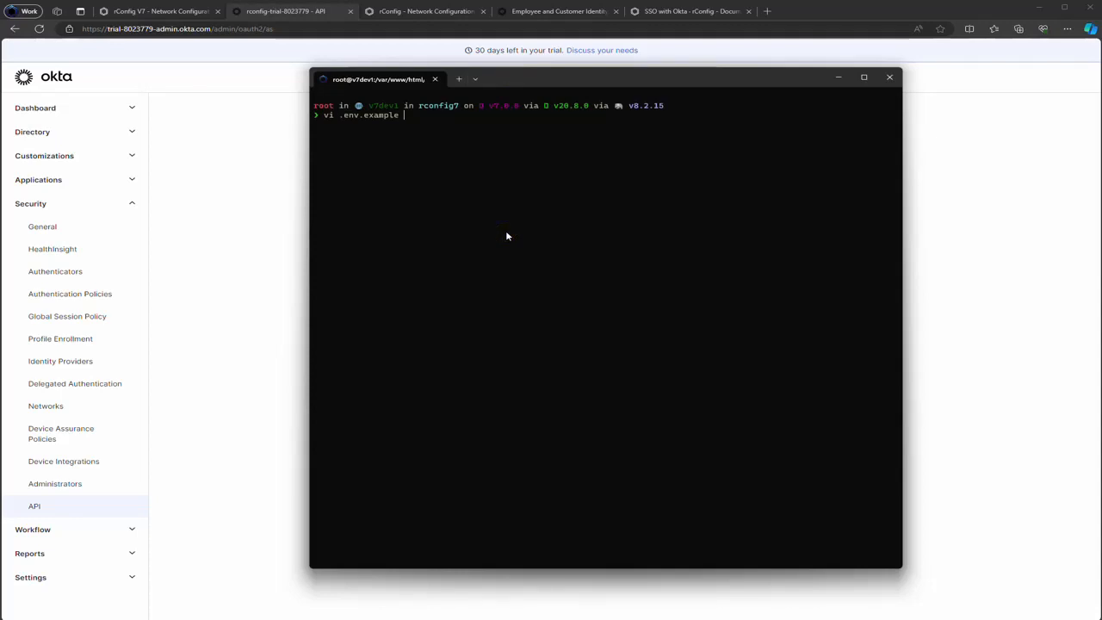
key(Return)
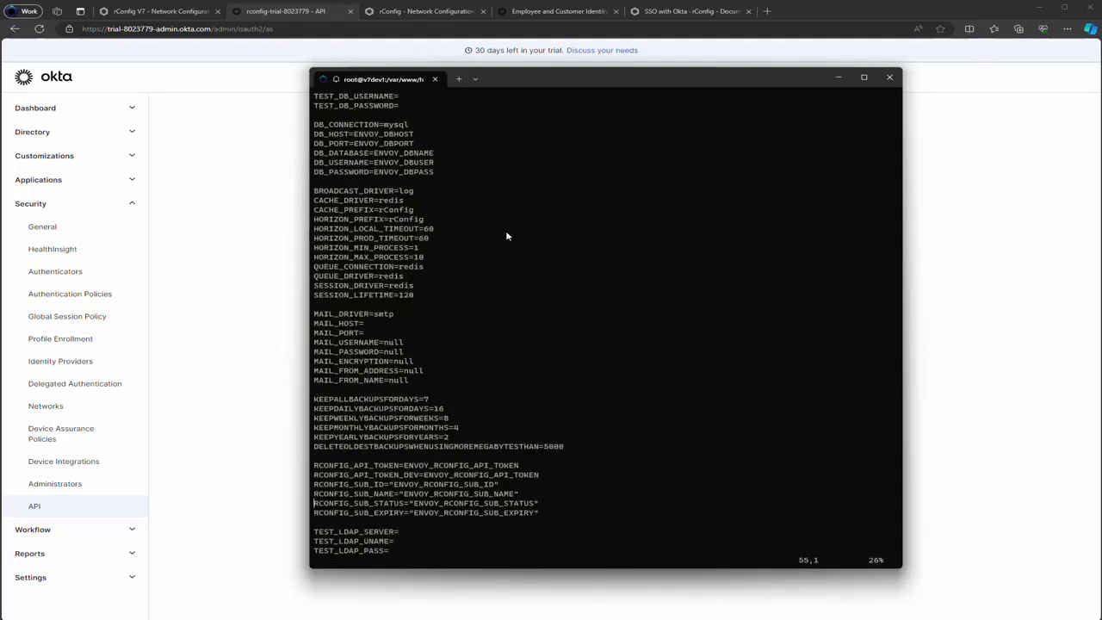
text(:q!)
key(Return)
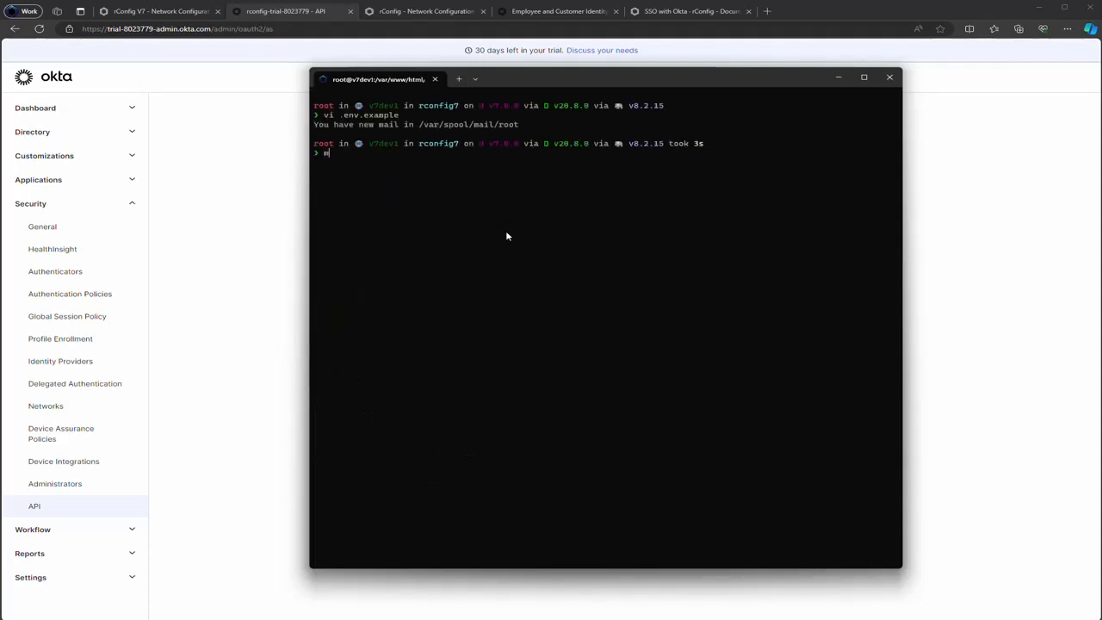
text(pwd)
key(Return)
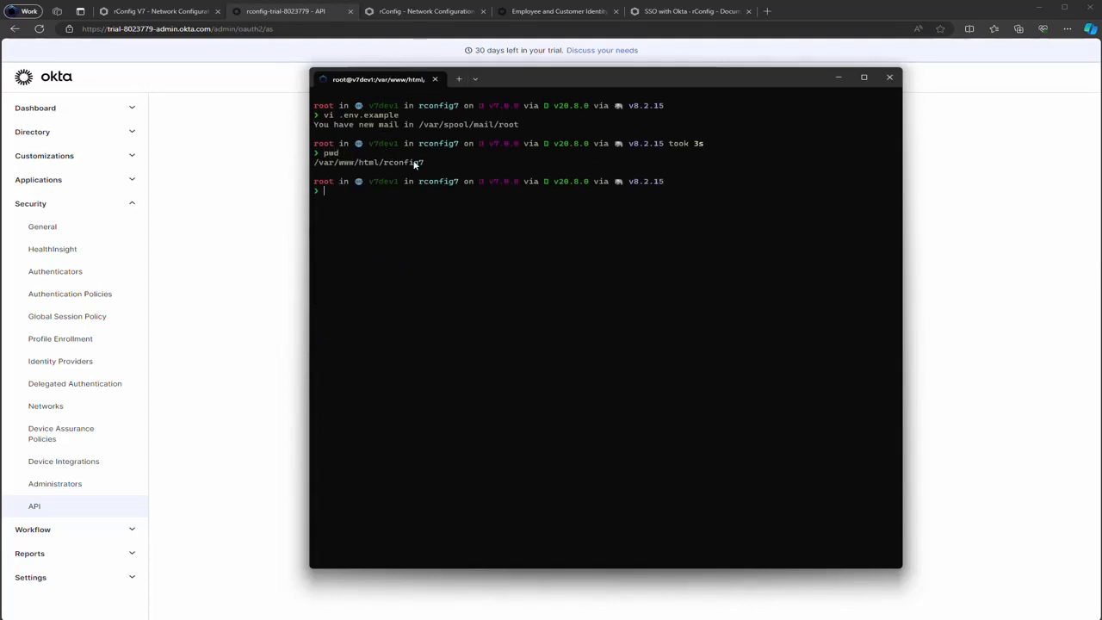
Reopen .env.example and inspect the four empty OKTA_ settings at the end of the file
text(vi .env.example)
key(Return)
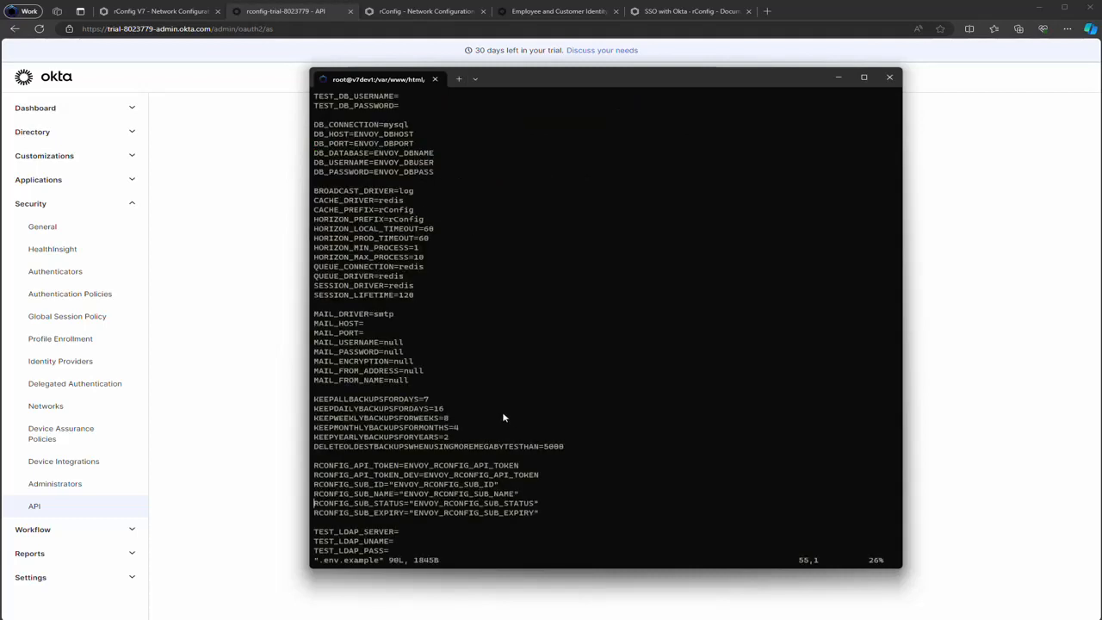
key(ctrl+d)
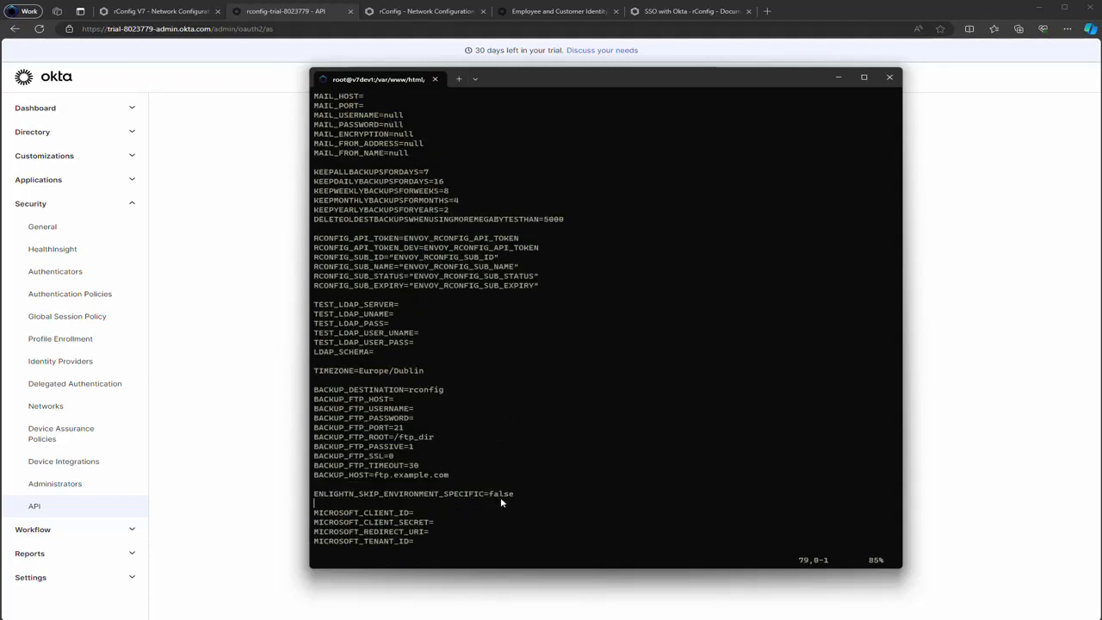
key(ctrl+d)
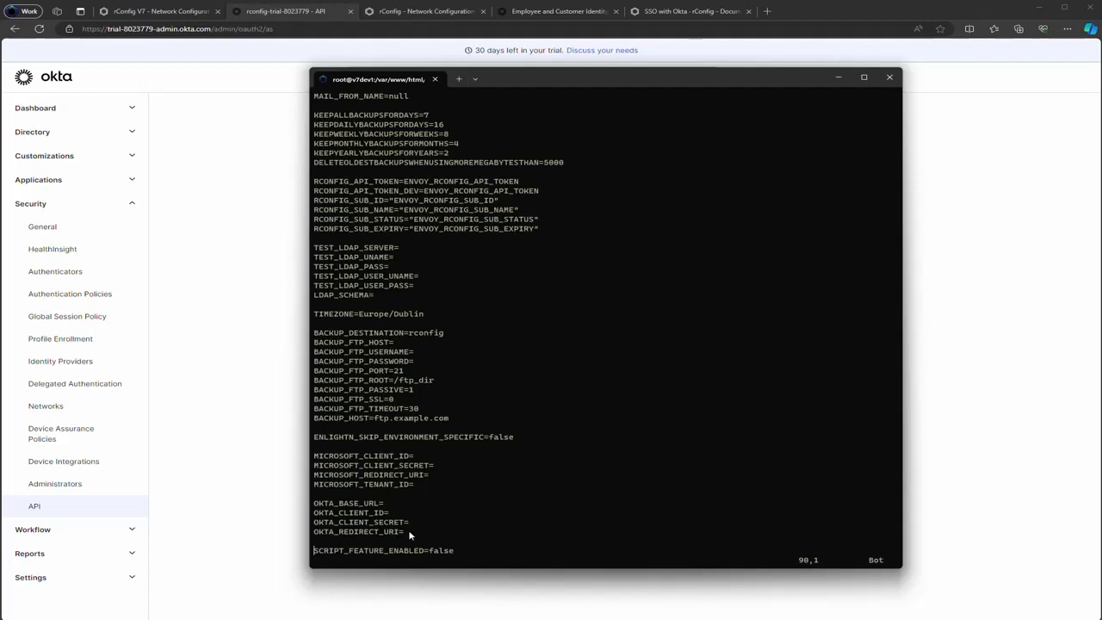
drag(409, 531, 275, 490)
click(406, 536)
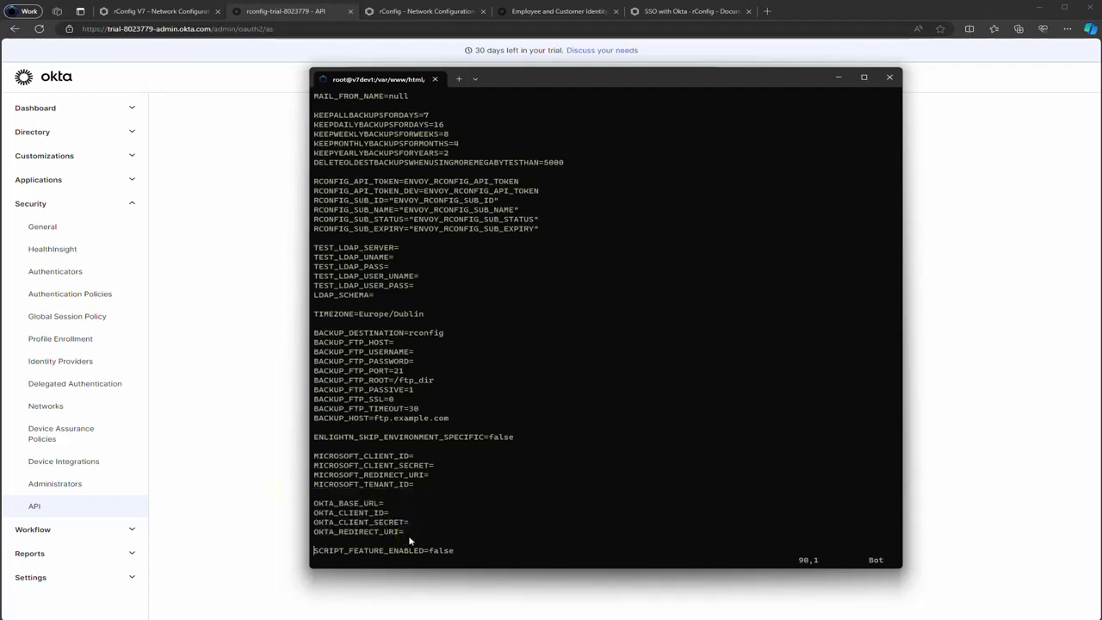
drag(408, 537, 309, 503)
click(368, 523)
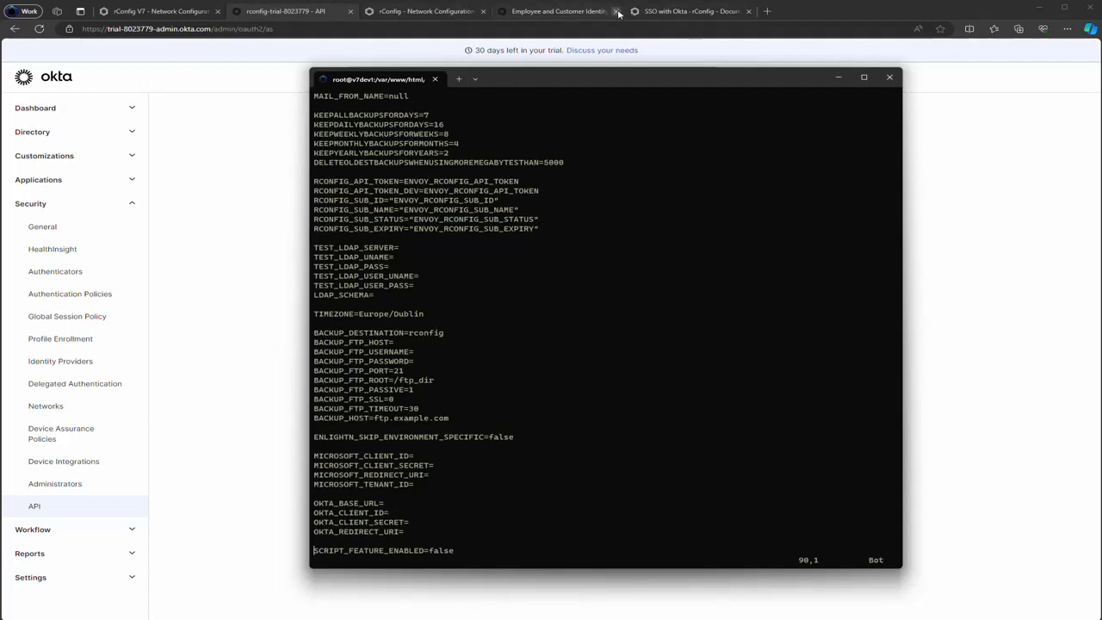
click(680, 11)
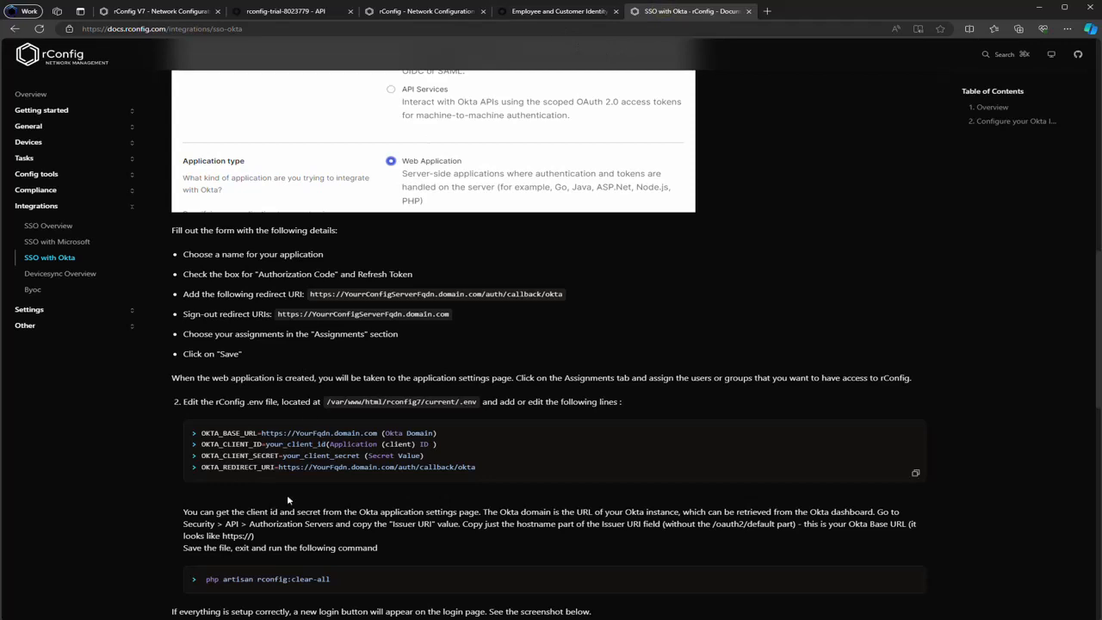
Save and close the edited environment file in vim with :wq
drag(201, 433, 521, 459)
click(522, 460)
key(alt+Tab)
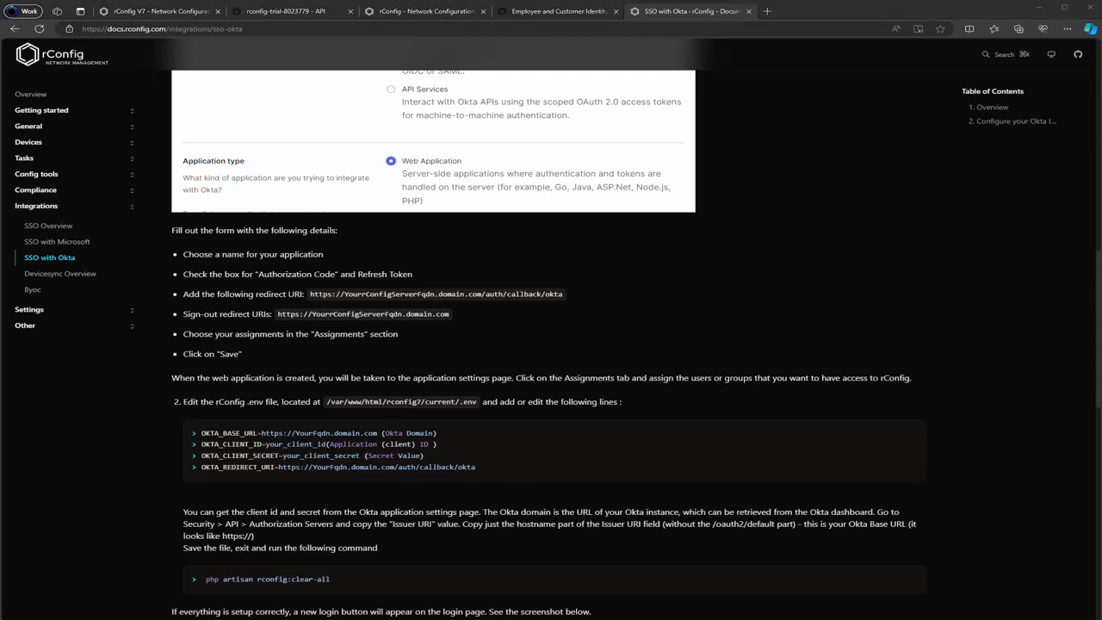
click(547, 414)
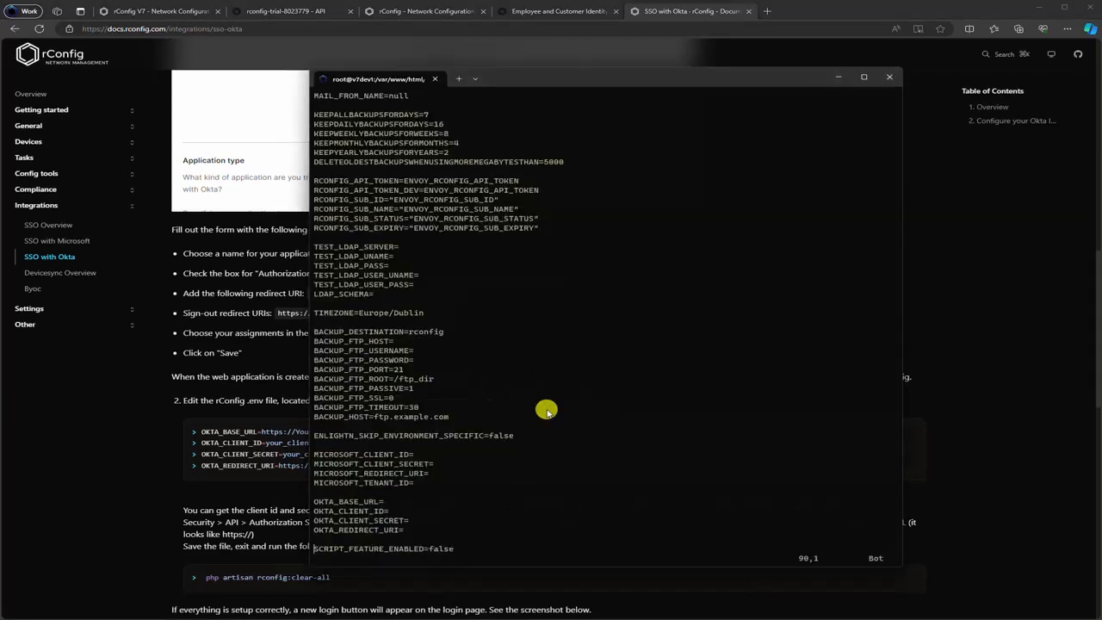
text(:wq)
key(Return)
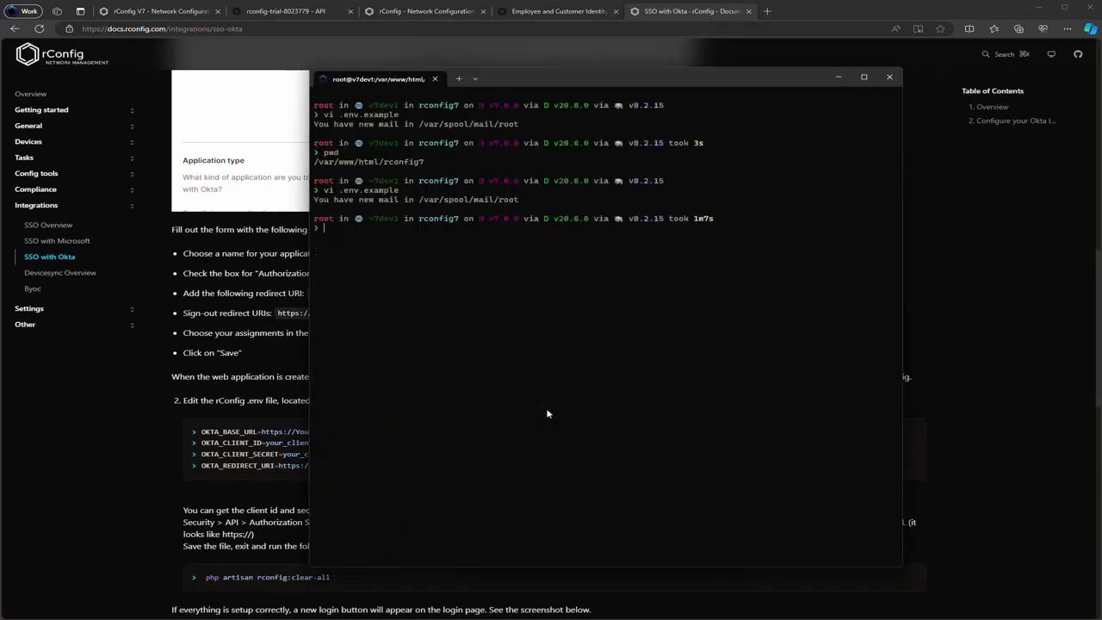
Run php artisan rconfig:clear-all to clear rConfig's cached config, routes and views
key(ctrl+r)
text(cle)
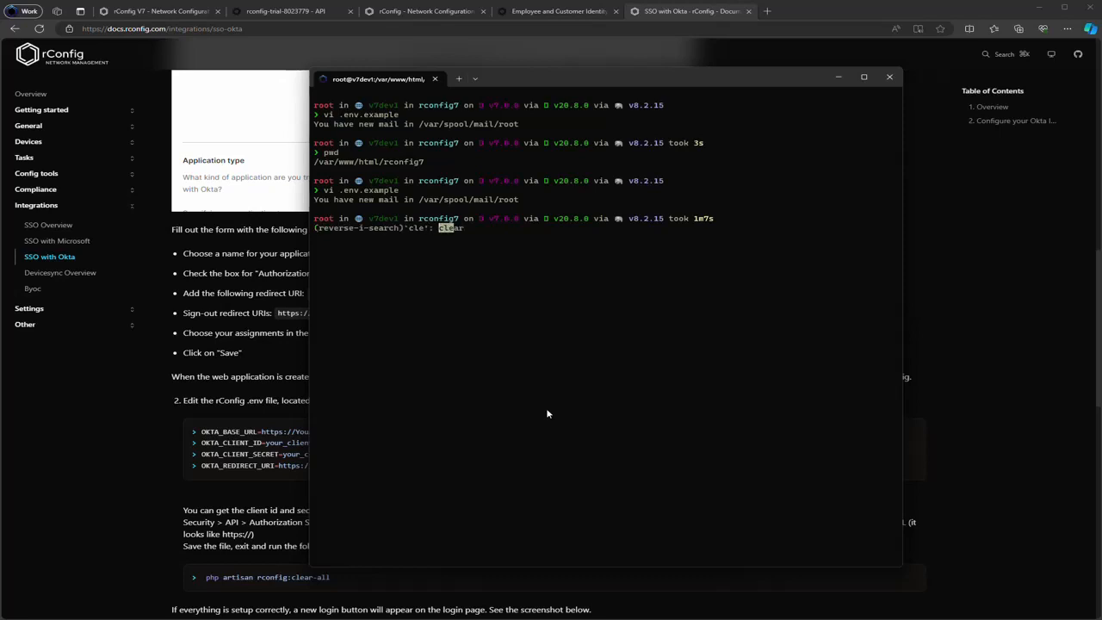
text(ar-a)
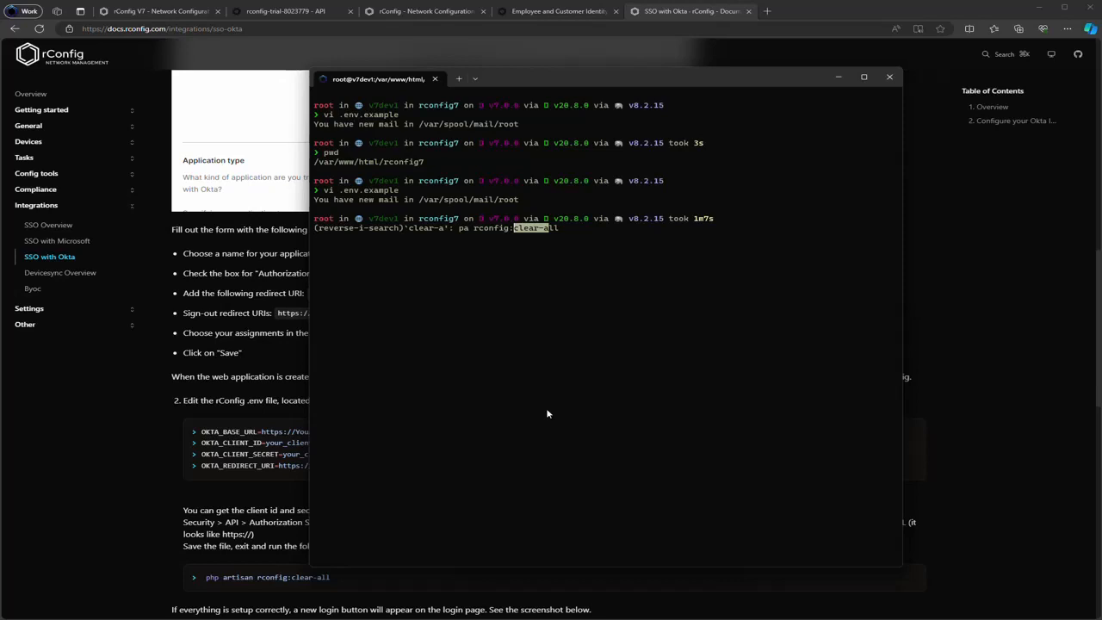
key(ctrl+c)
text(php)
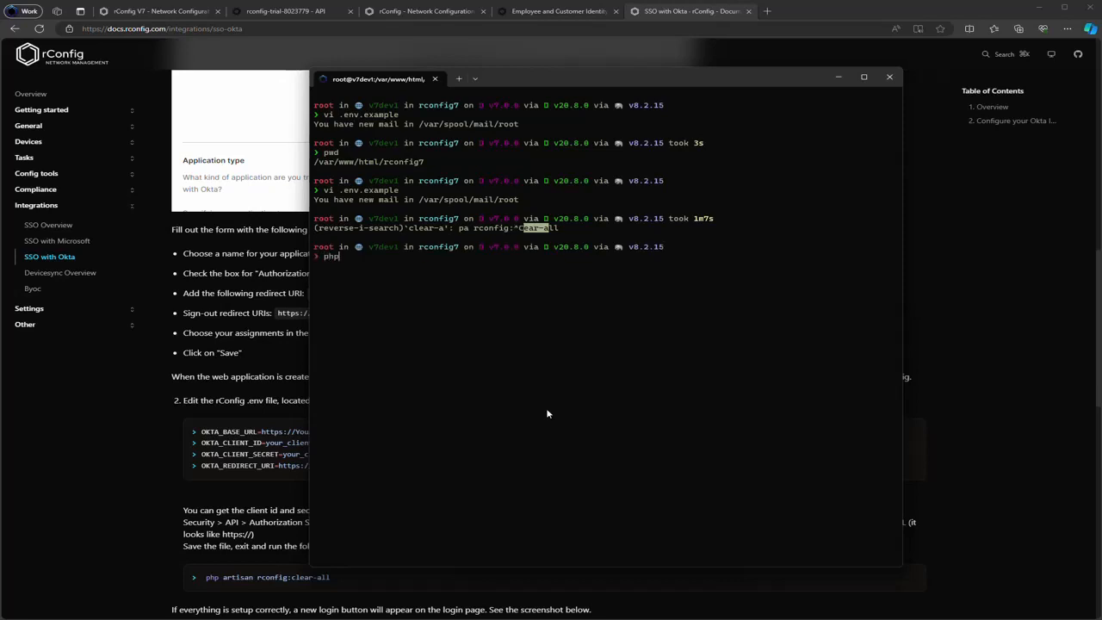
text( artisan rconfig:clear-all)
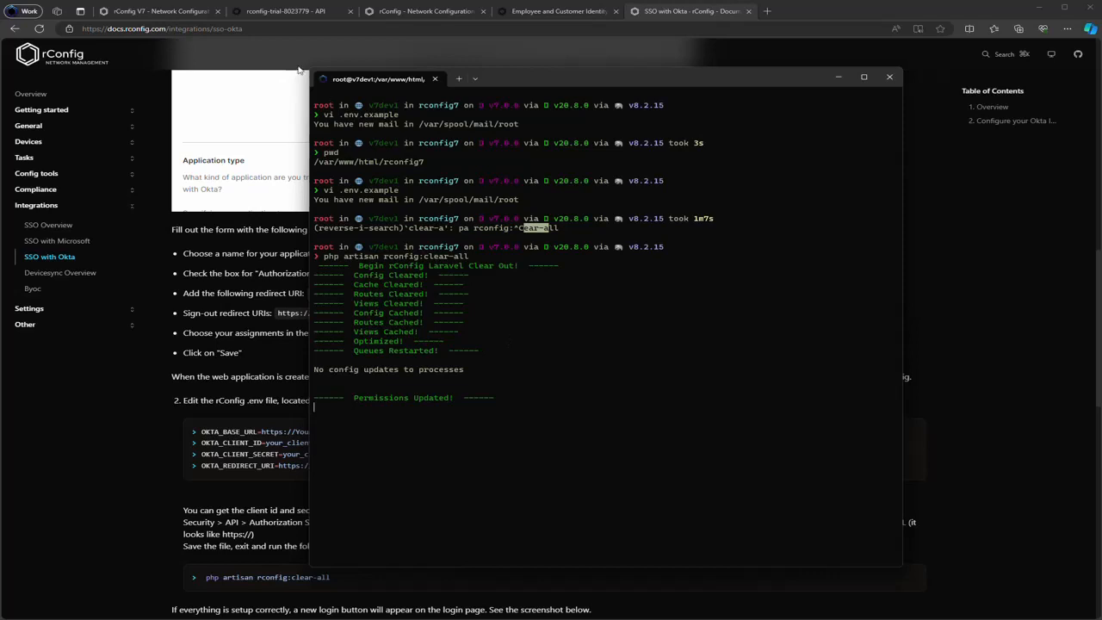
click(173, 12)
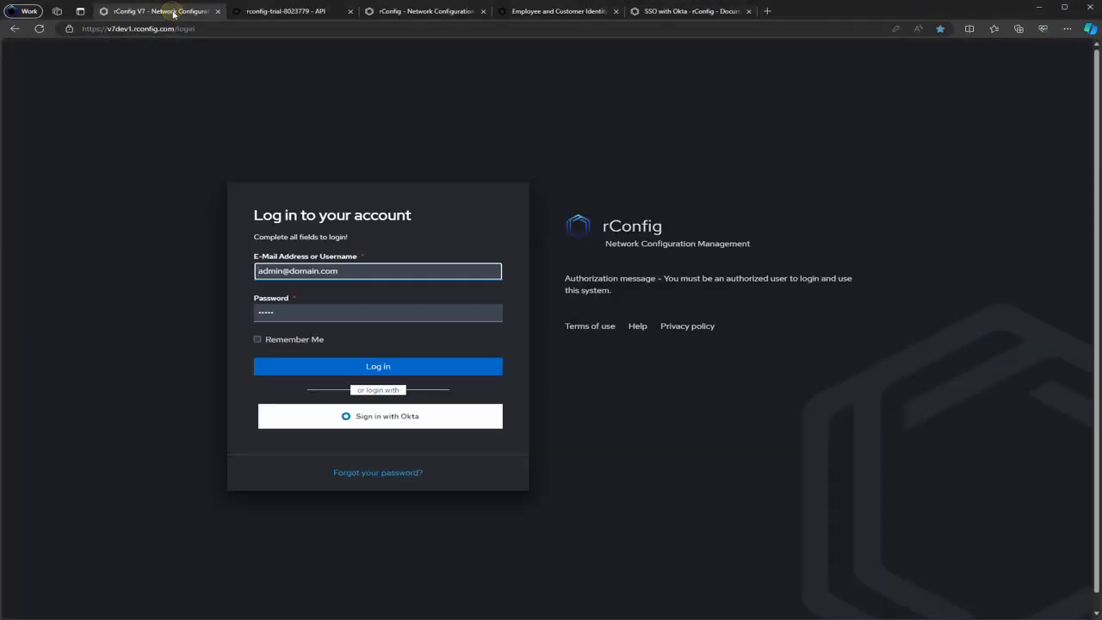
Reload the rConfig login page to reveal Sign in with Okta, and recheck OKTA_CLIENT_ID in .env.example
click(173, 238)
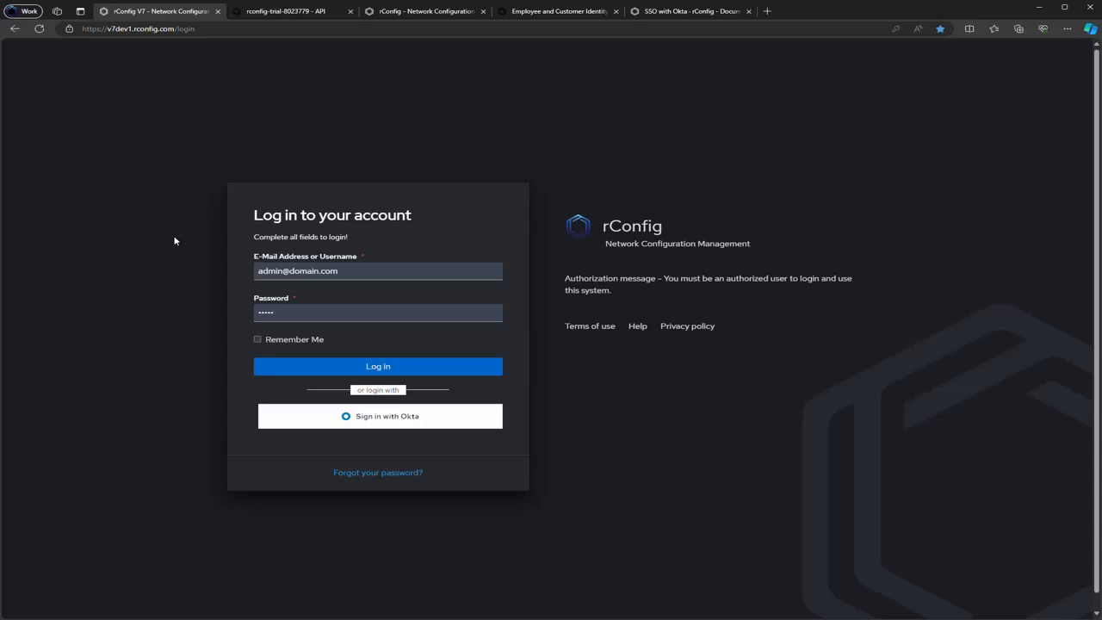
key(F5)
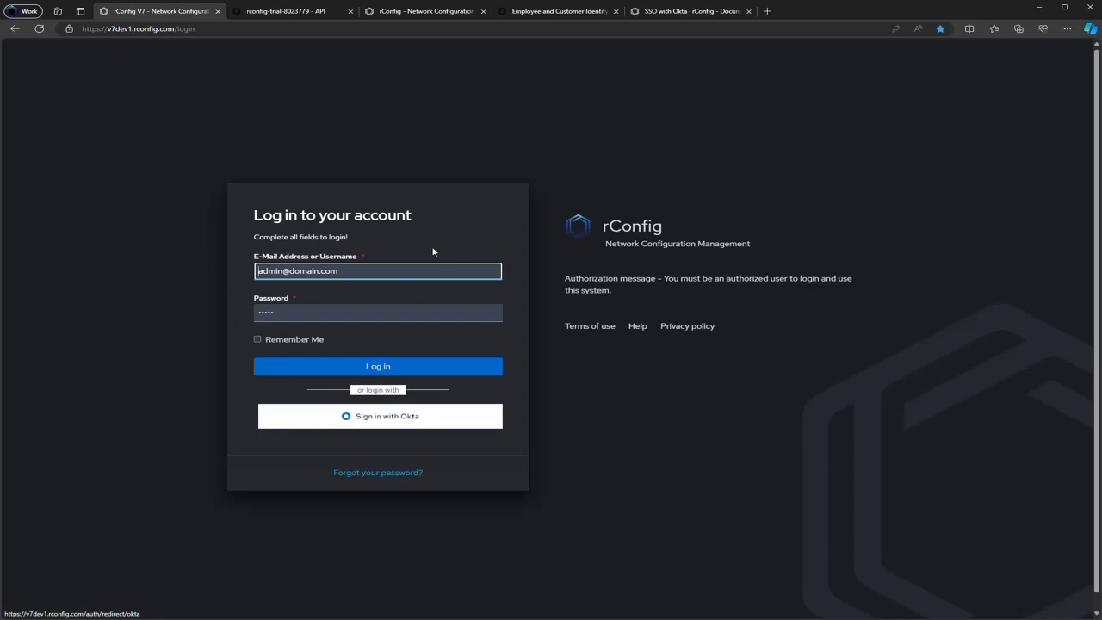
key(alt+Tab)
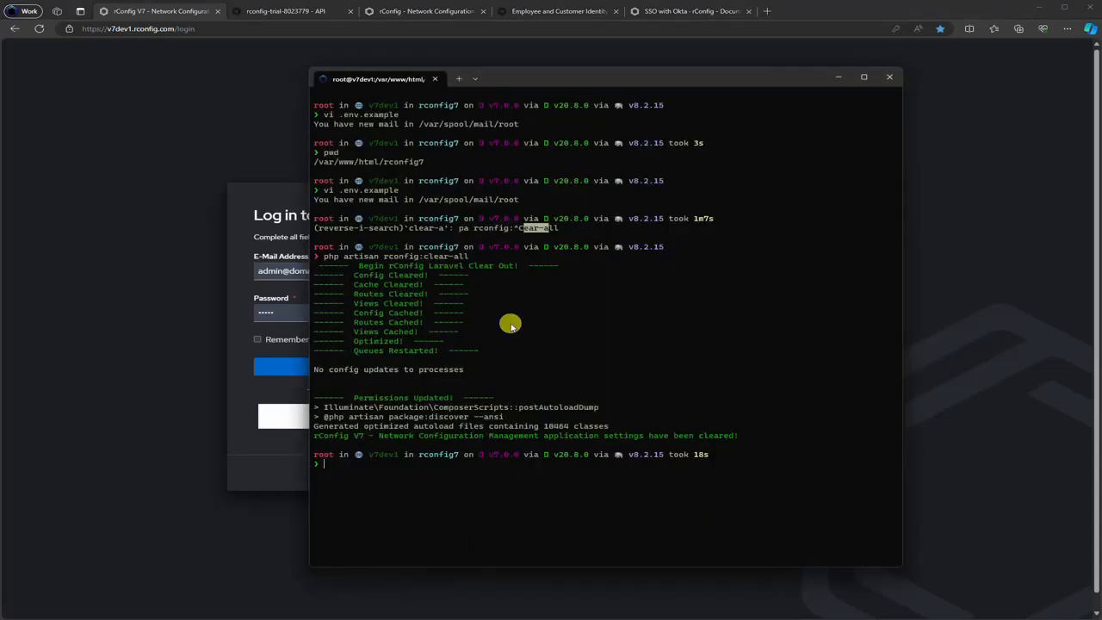
key(Up)
key(Up)
key(Return)
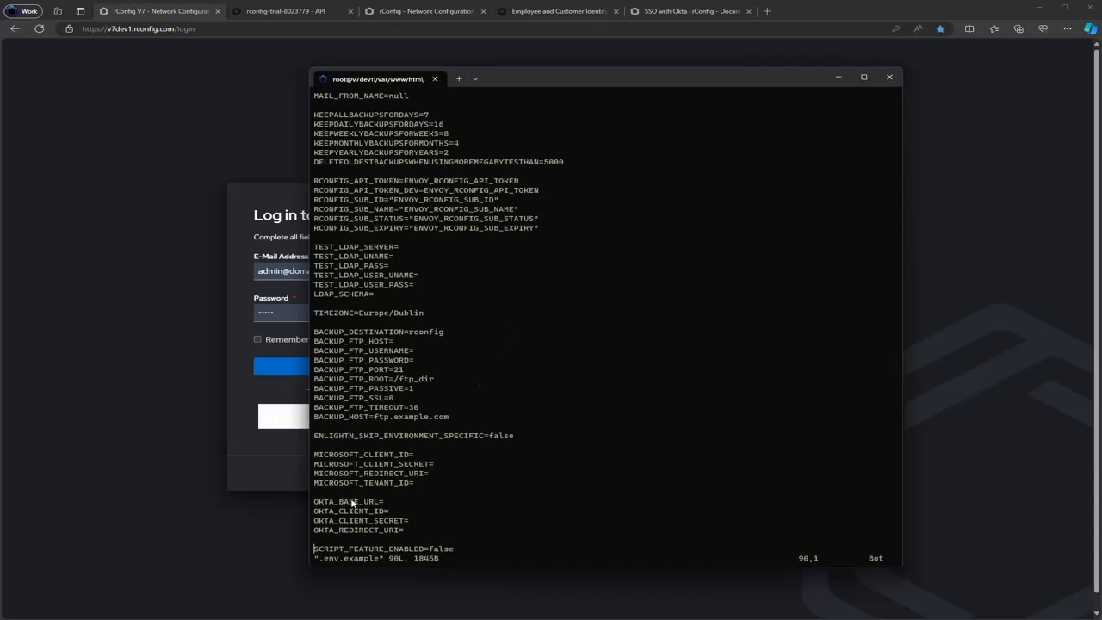
drag(315, 512, 568, 511)
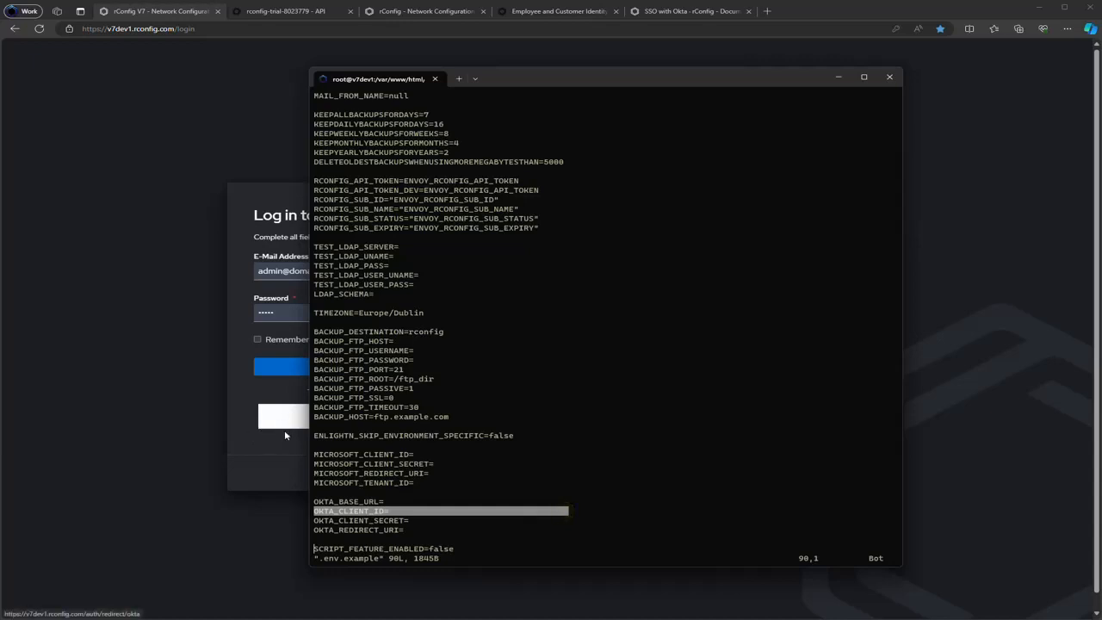
click(284, 449)
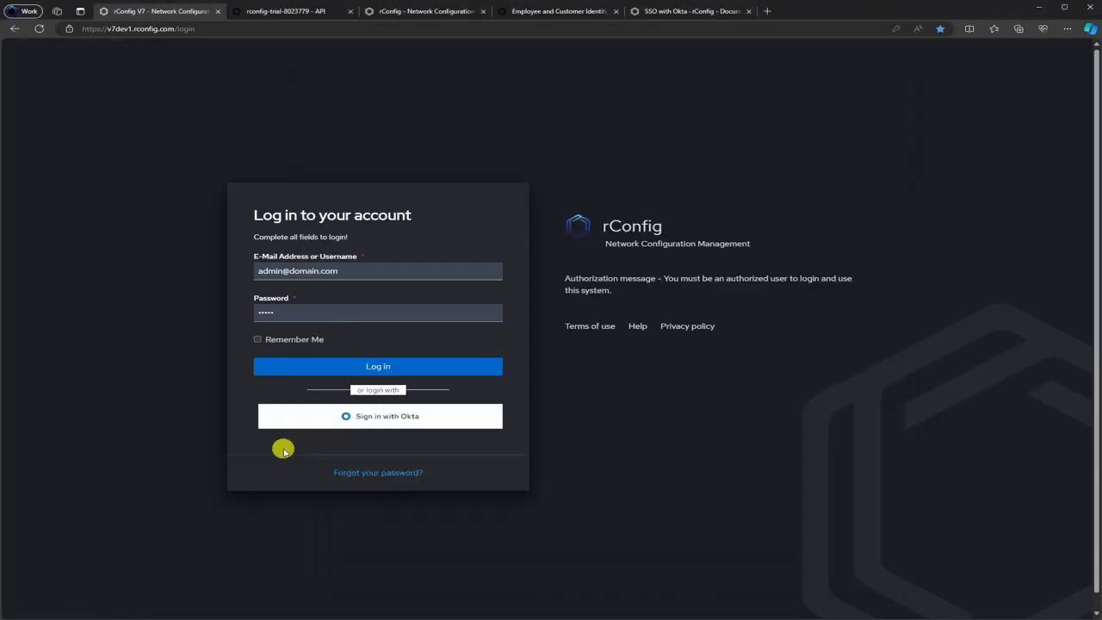
Sign in with Okta using an Okta Verify push, landing on the account-not-approved error
click(384, 420)
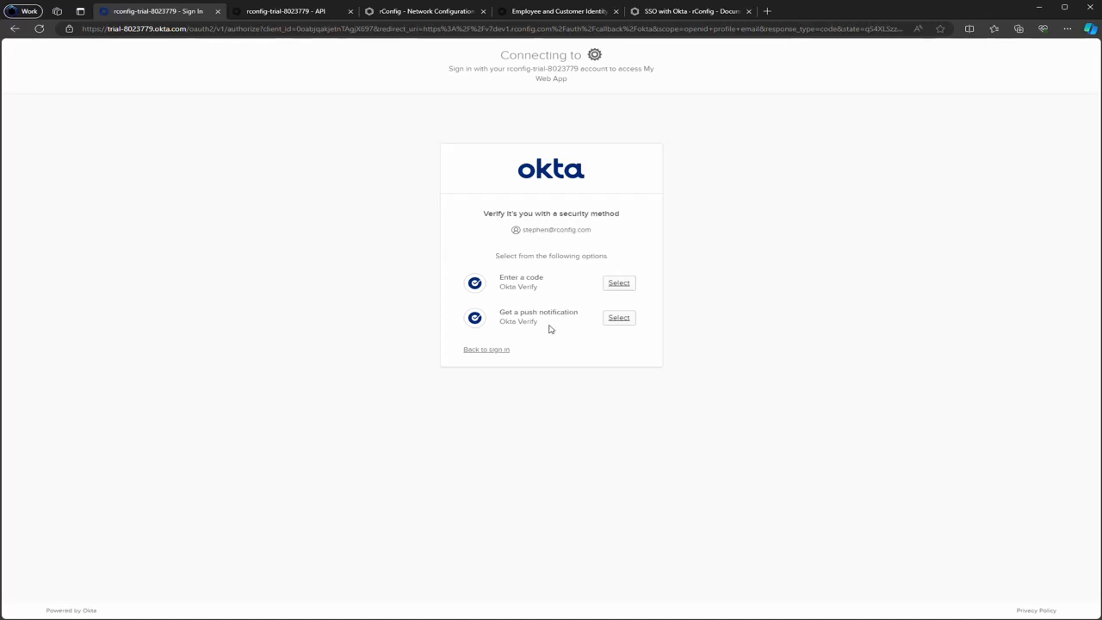
click(619, 318)
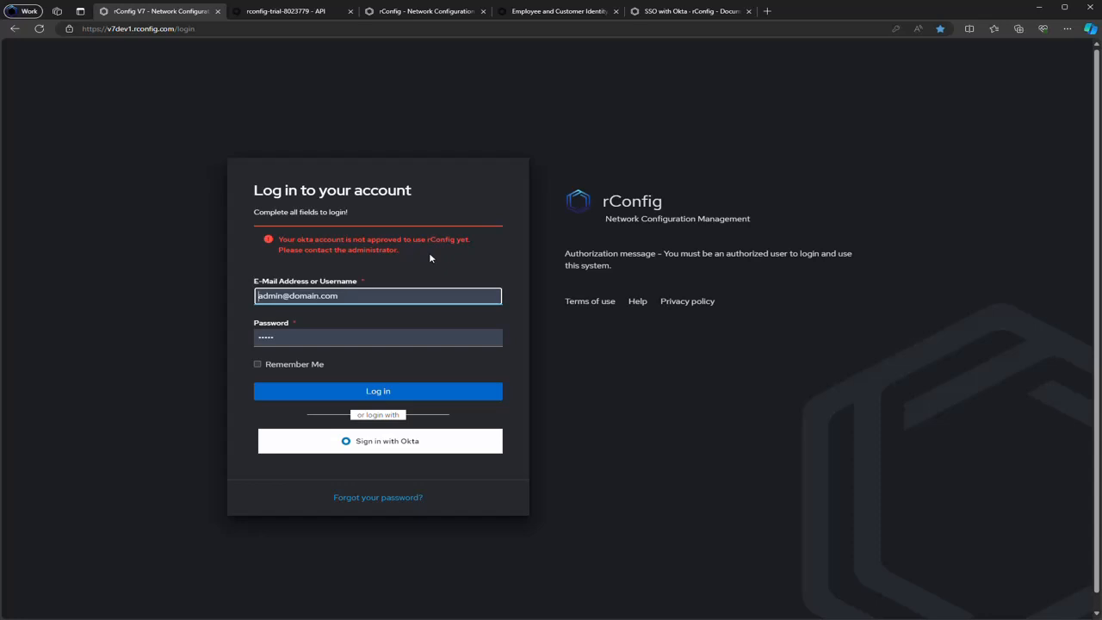
Look through the open tabs and view the Okta admin console's applications list
click(662, 11)
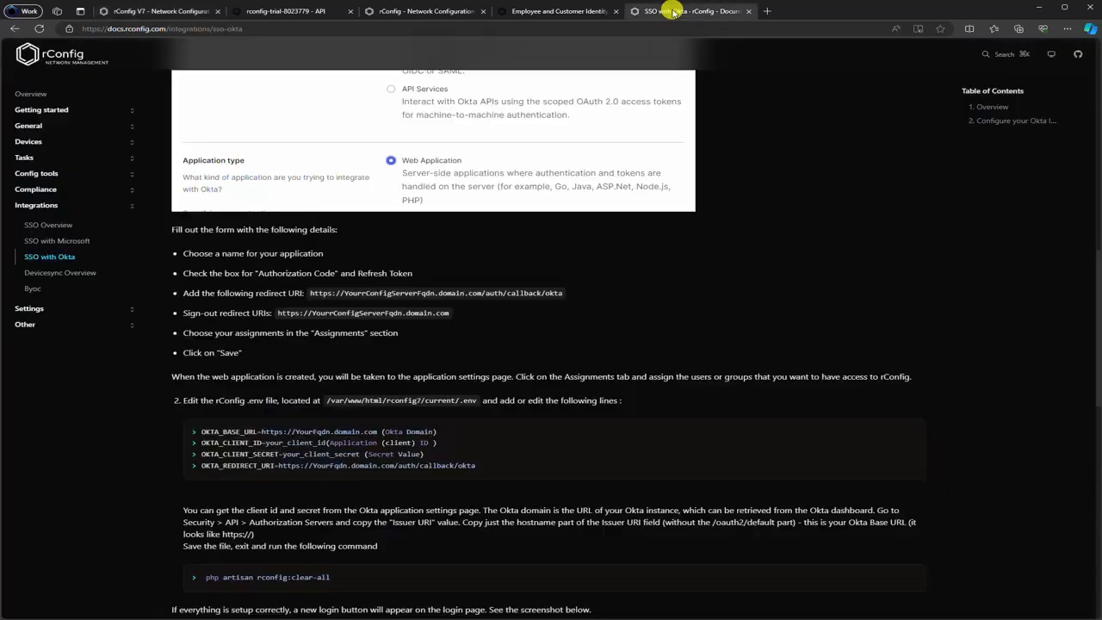
click(573, 11)
click(439, 12)
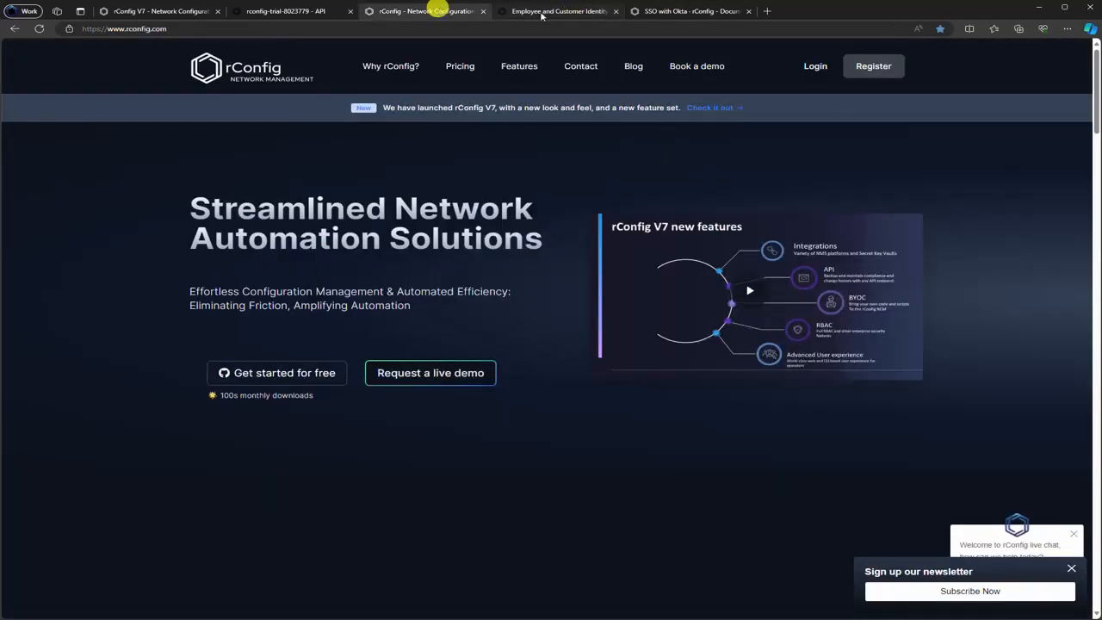
click(328, 11)
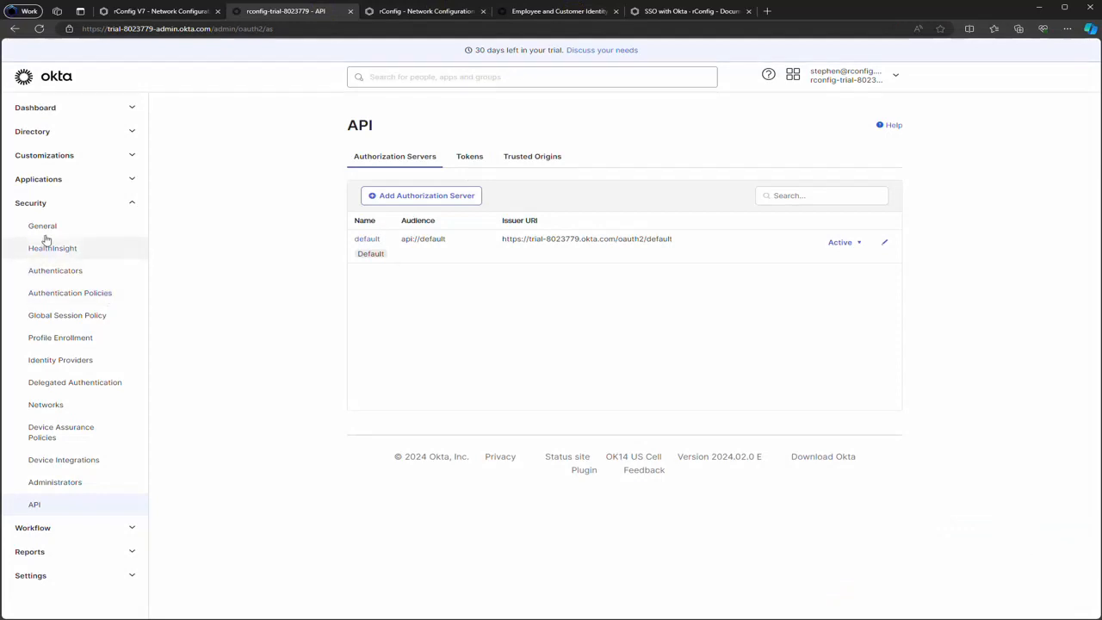
click(54, 179)
click(60, 203)
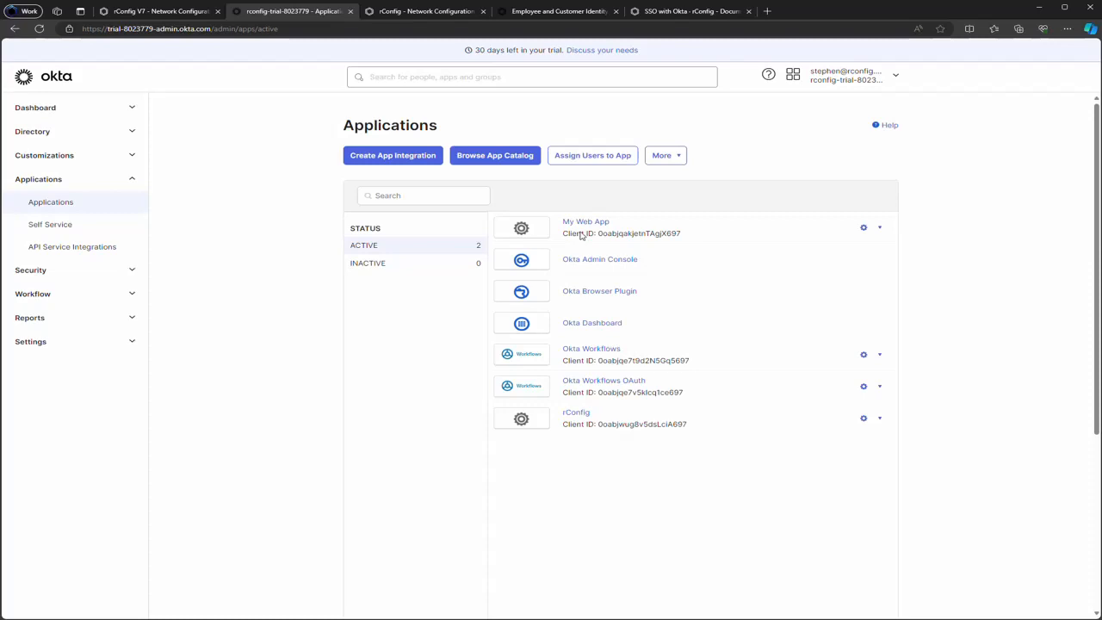
Log in as admin, mark the Okta user SSO Approved in Settings > Users, then log out
click(155, 11)
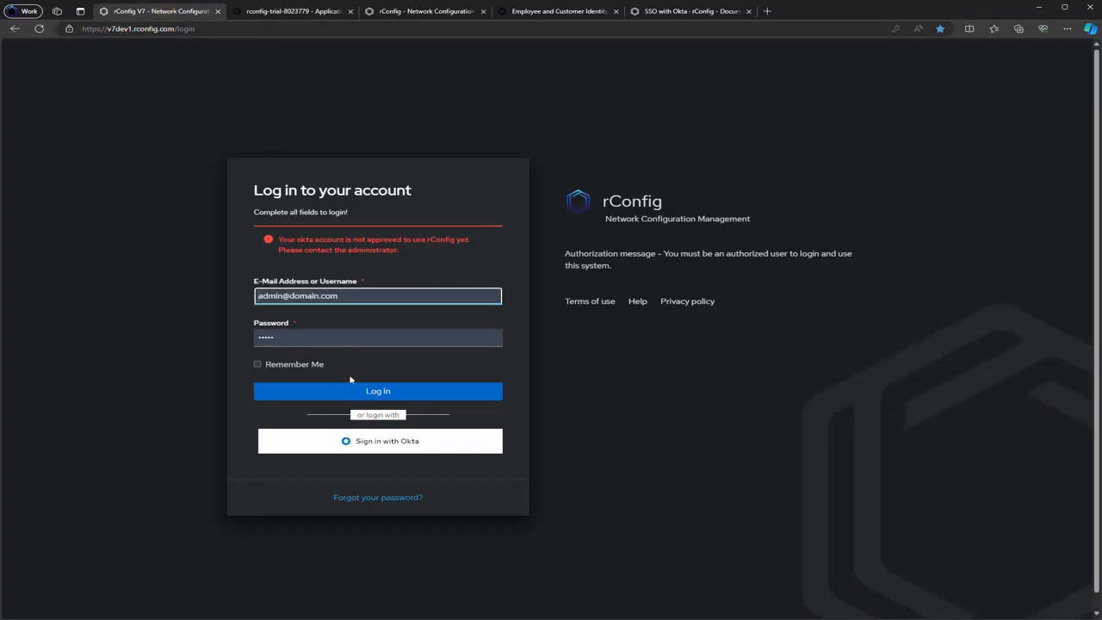
click(401, 391)
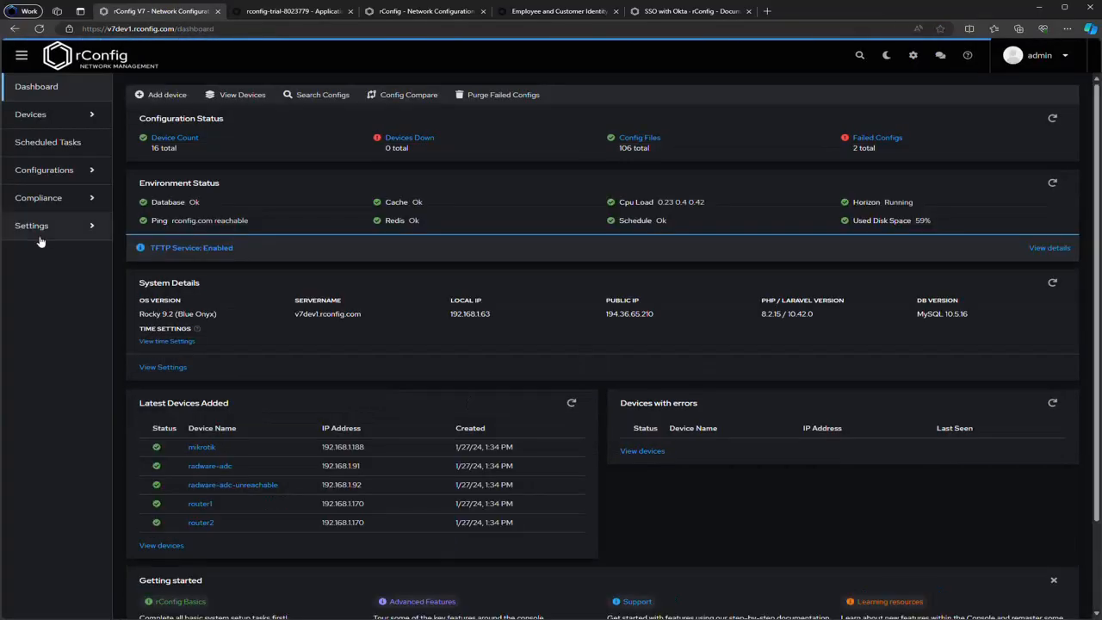
click(72, 226)
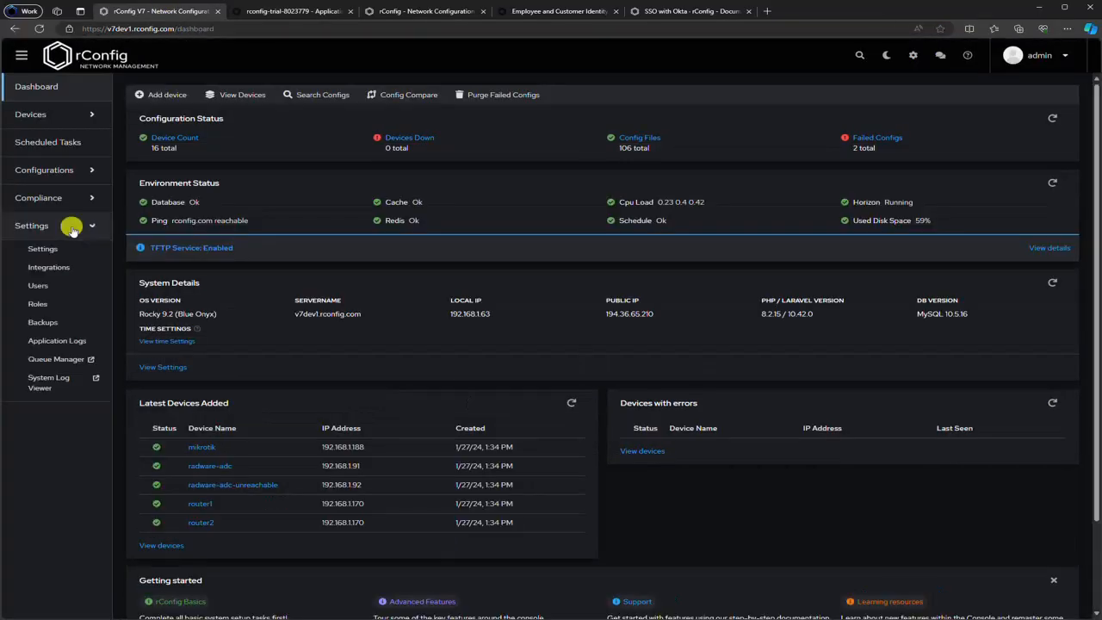
click(55, 283)
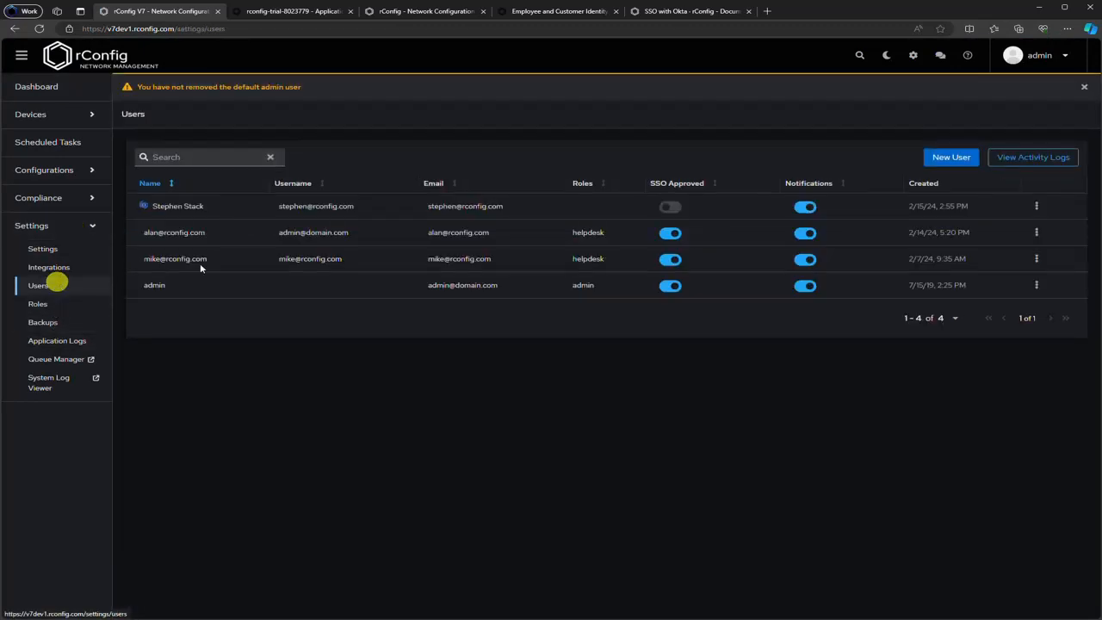
click(671, 207)
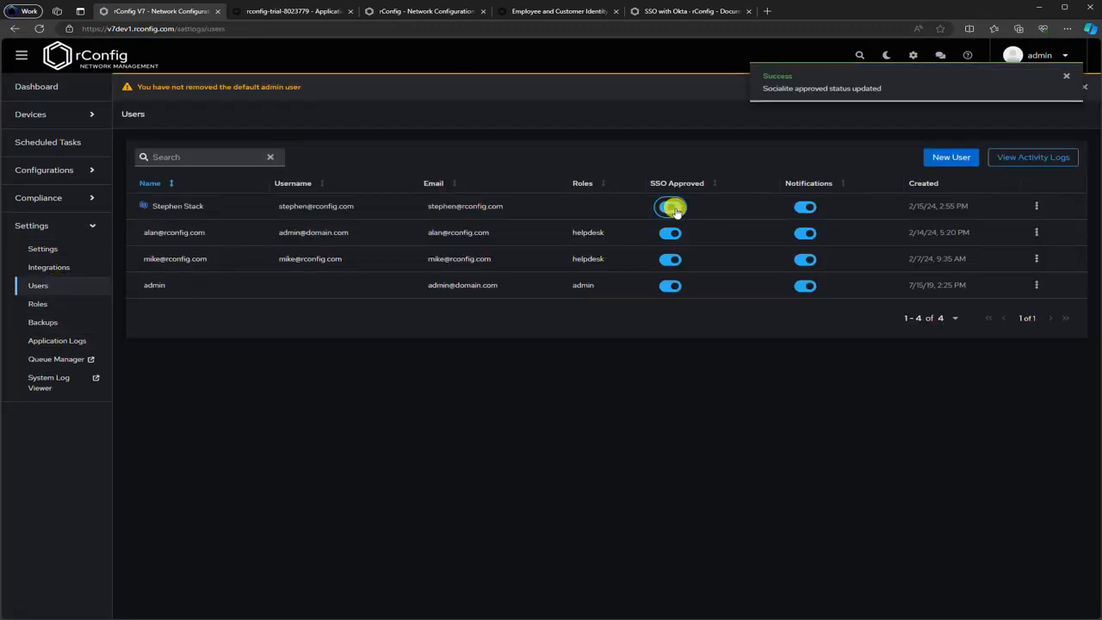
click(1066, 76)
click(1066, 55)
click(991, 118)
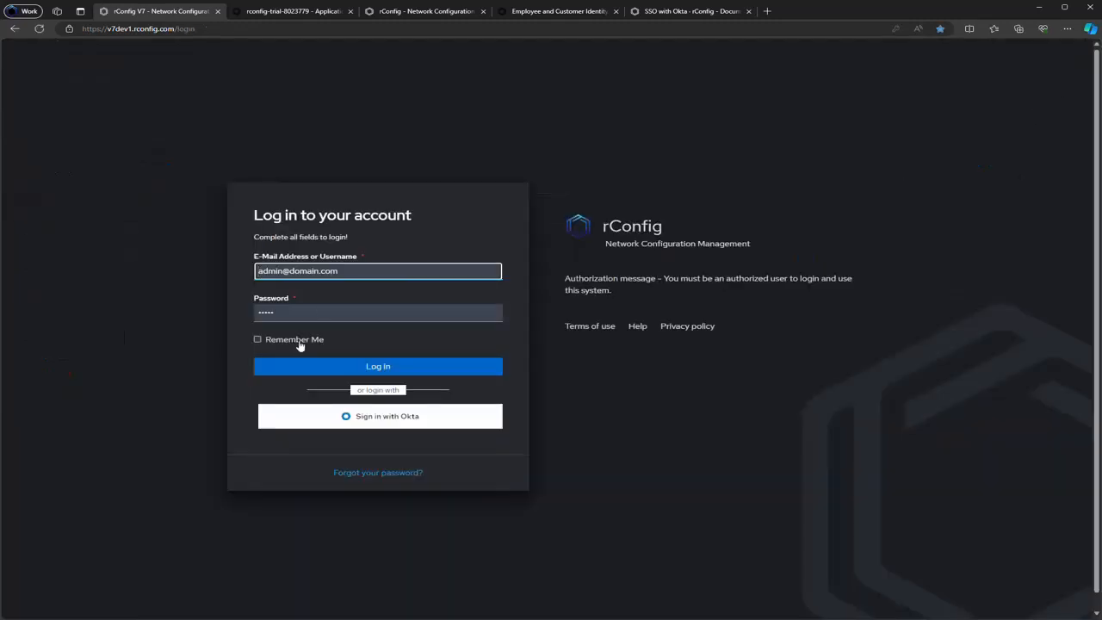
Retry Okta sign-in, hit the 403 'Missing role or permissions' notice, and log out
click(362, 417)
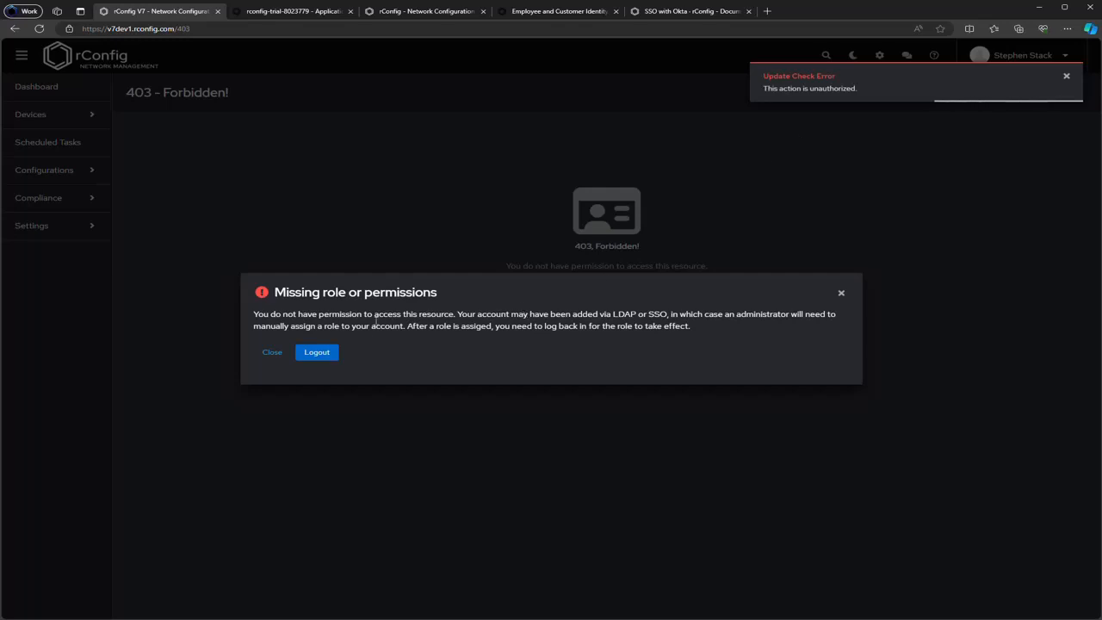
click(325, 355)
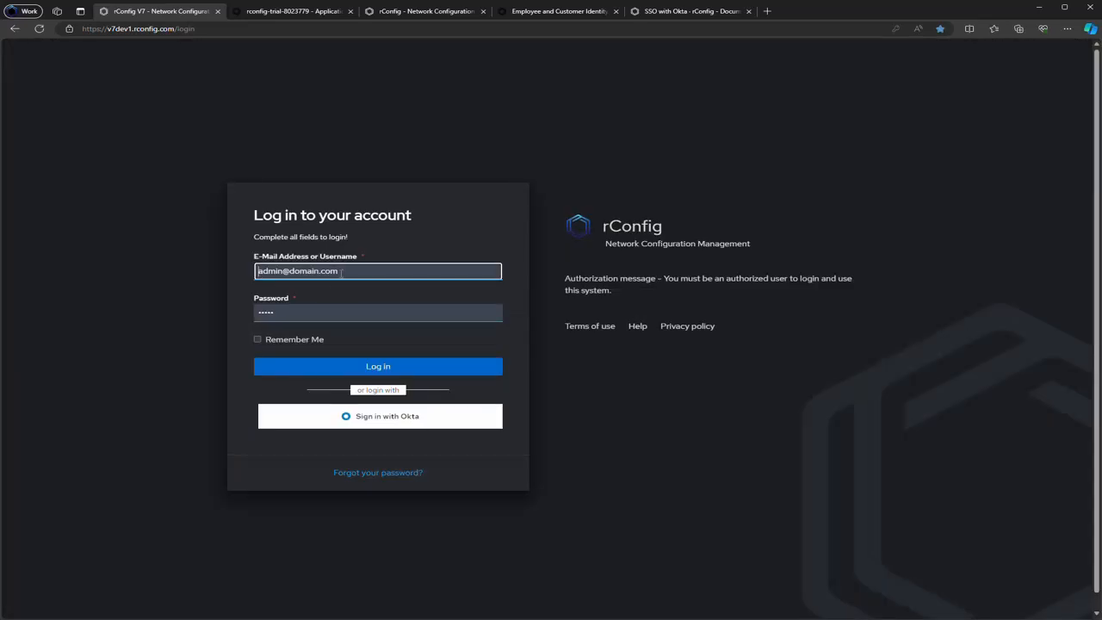
Log in as admin and change the Okta user's role to admin in Settings > Users
click(359, 366)
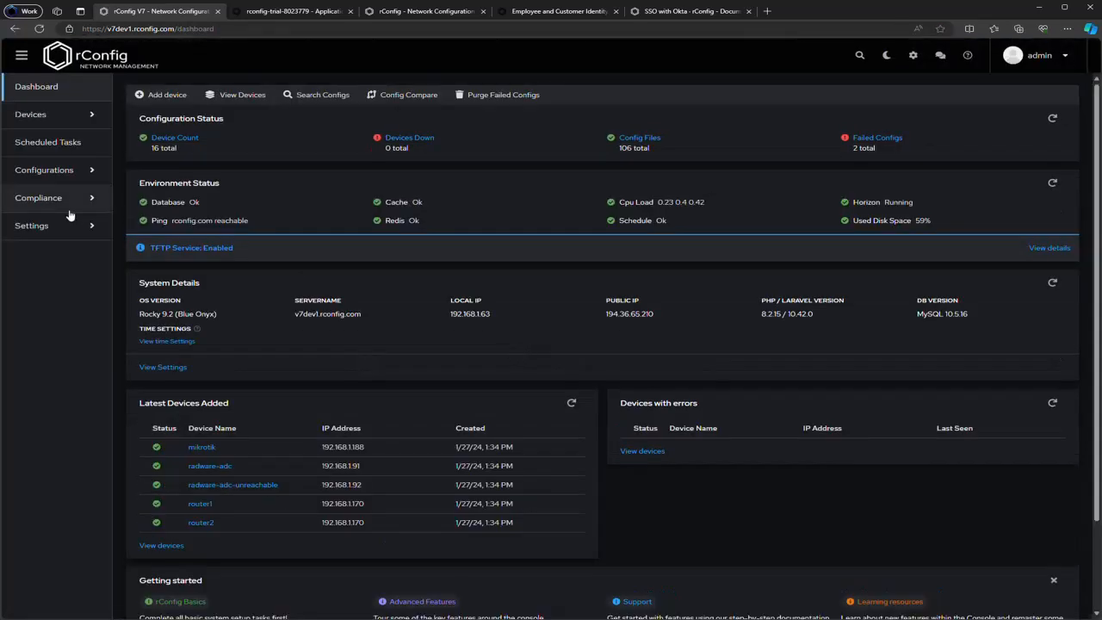
click(68, 223)
click(41, 287)
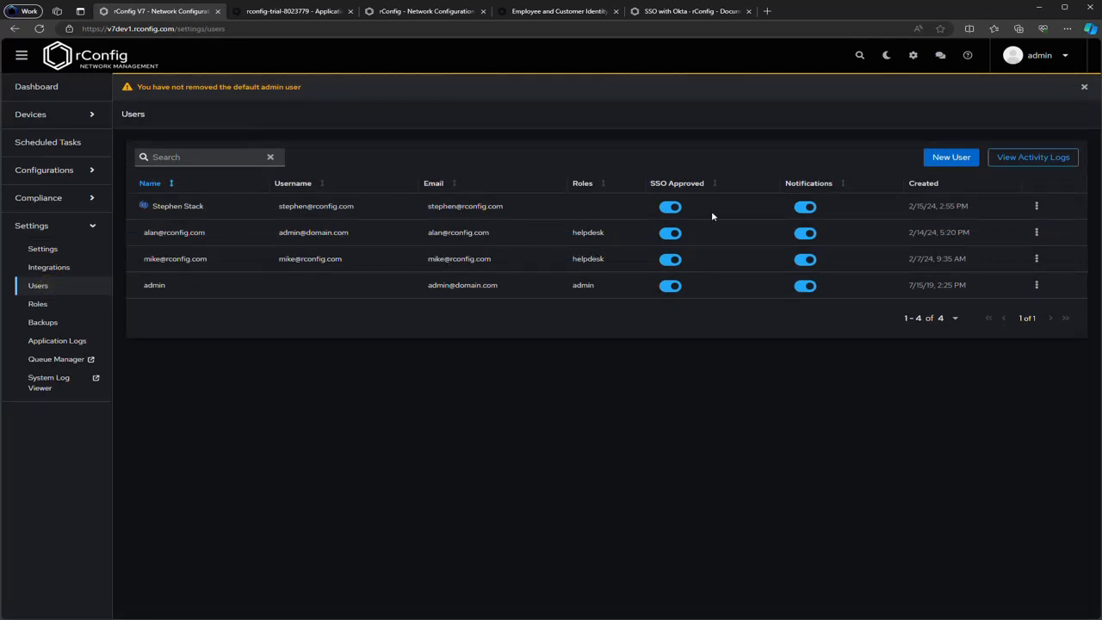
click(1038, 206)
click(1034, 226)
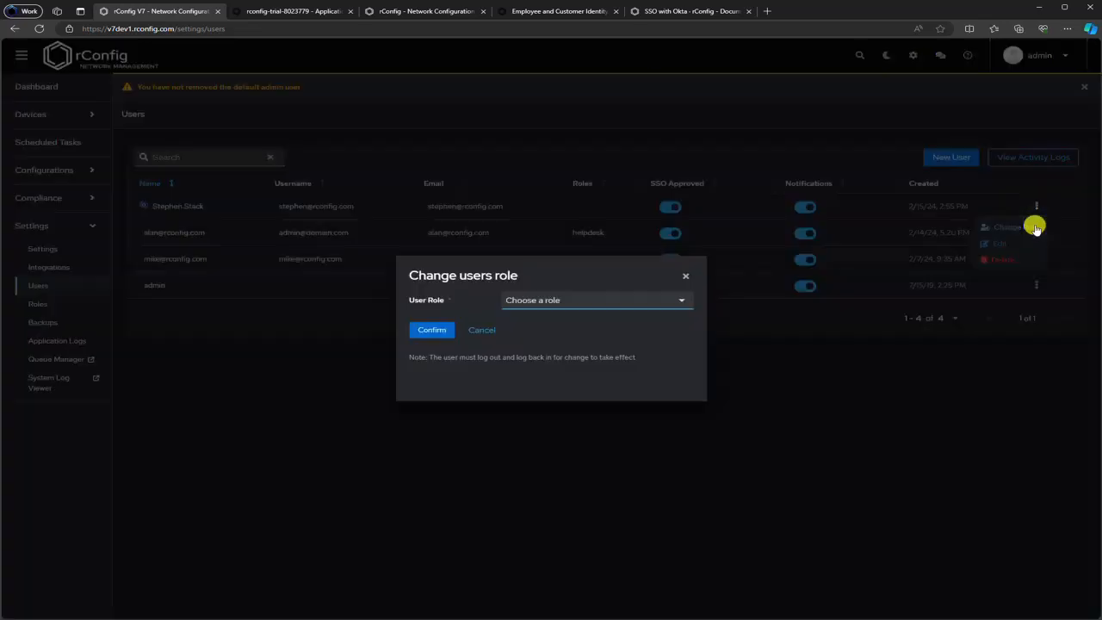
click(632, 300)
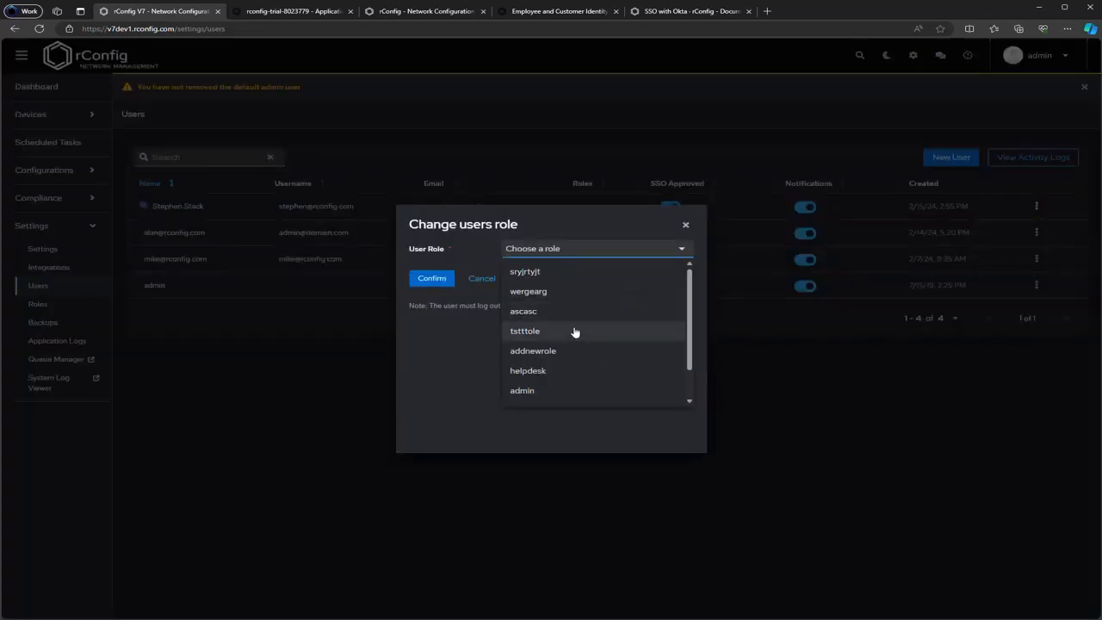
scroll(574, 333, down, 1)
click(569, 350)
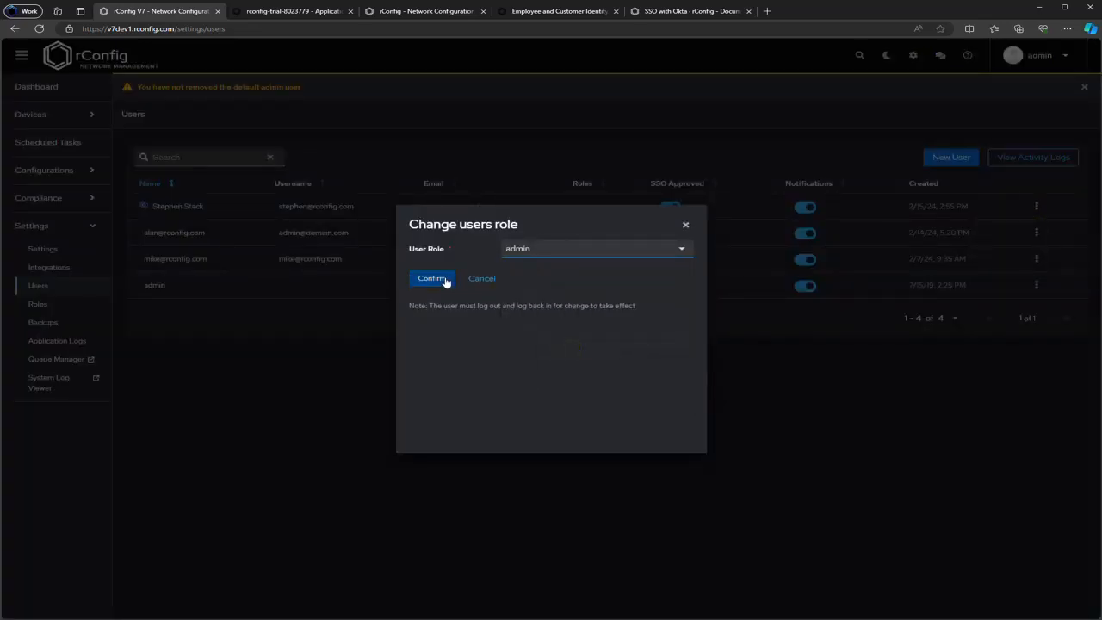
click(431, 279)
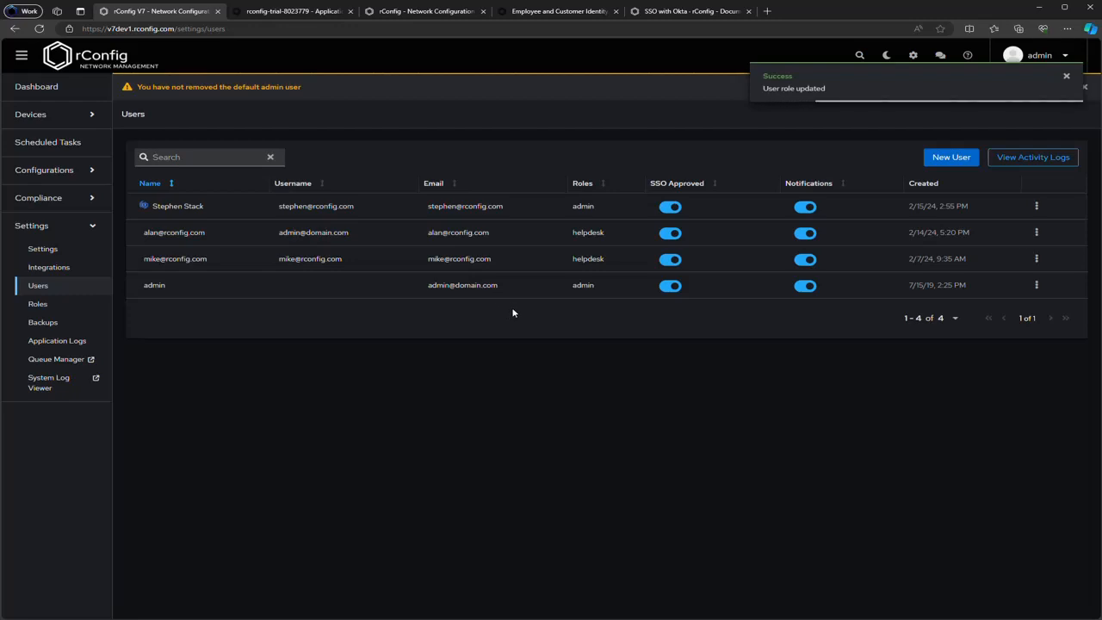
Sign the local admin out back to the rConfig login page
click(1066, 77)
click(1058, 55)
click(1033, 120)
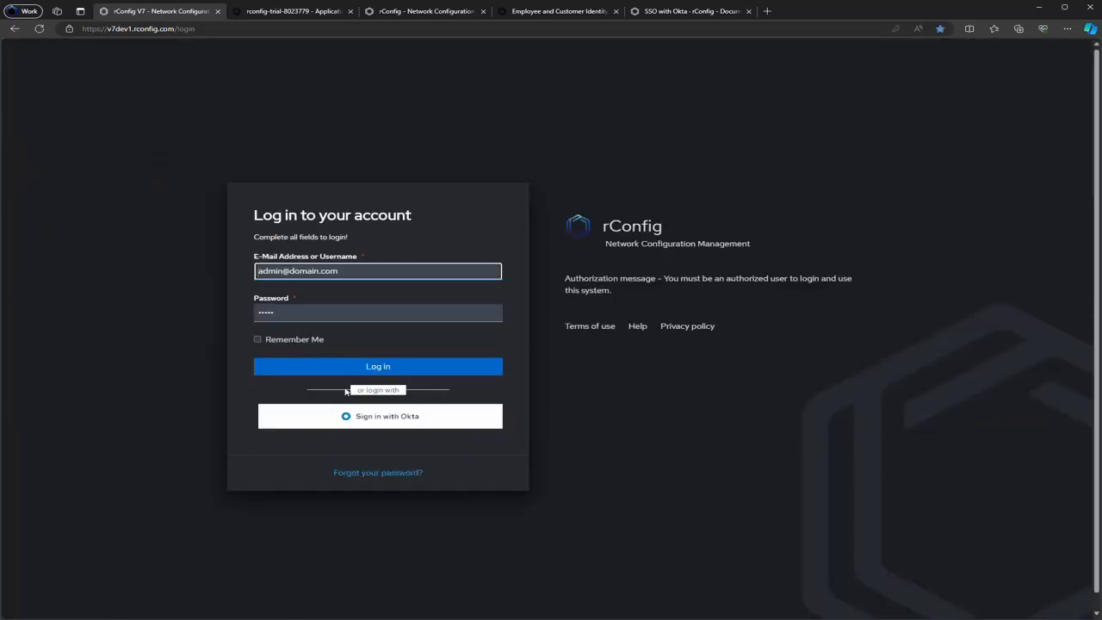
Sign in with Okta and reach the rConfig dashboard as the Okta admin user
click(297, 417)
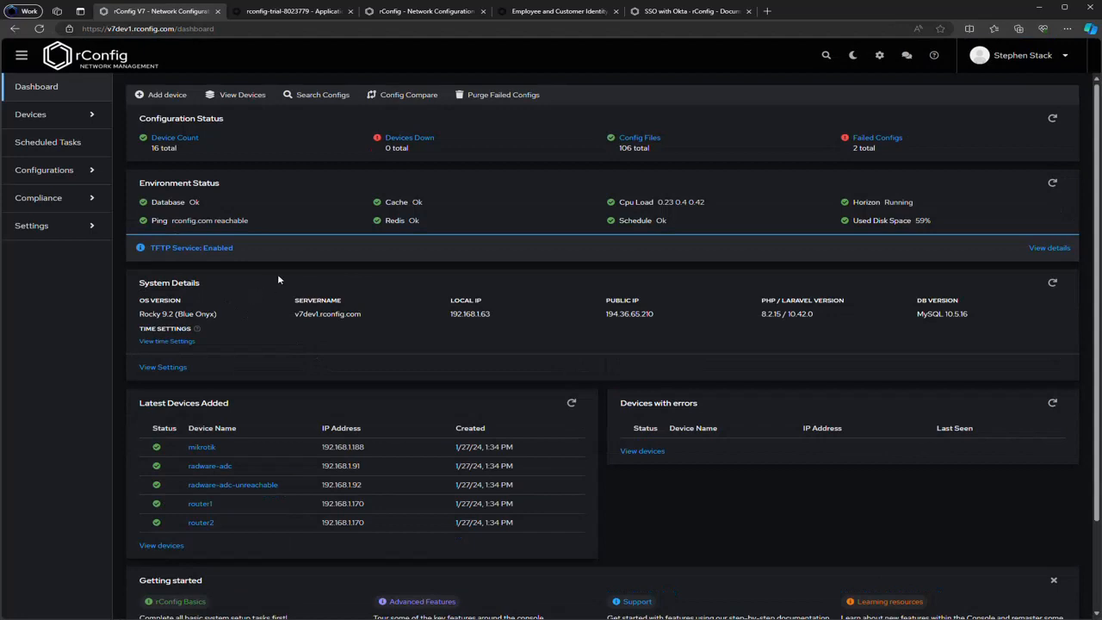
click(291, 270)
scroll(623, 502, down, 1)
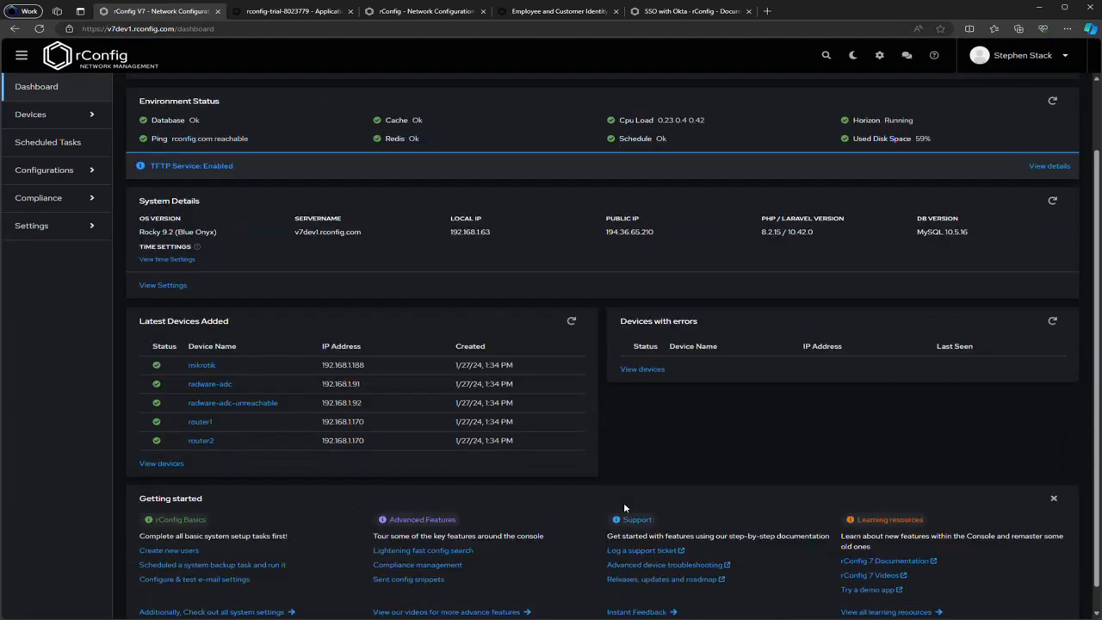
scroll(623, 502, up, 1)
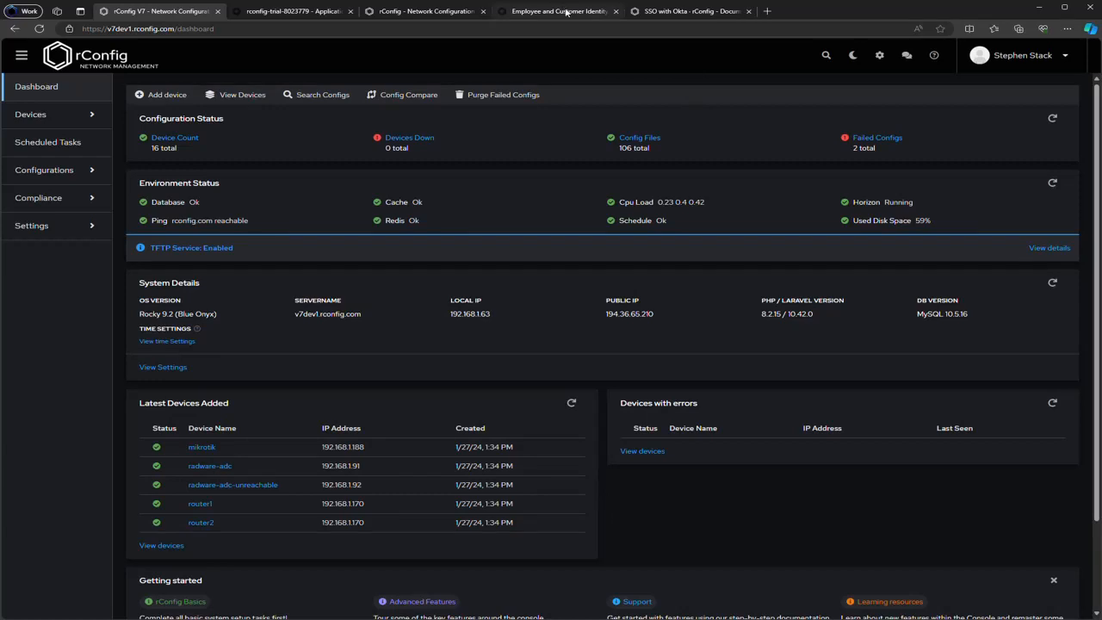
click(650, 11)
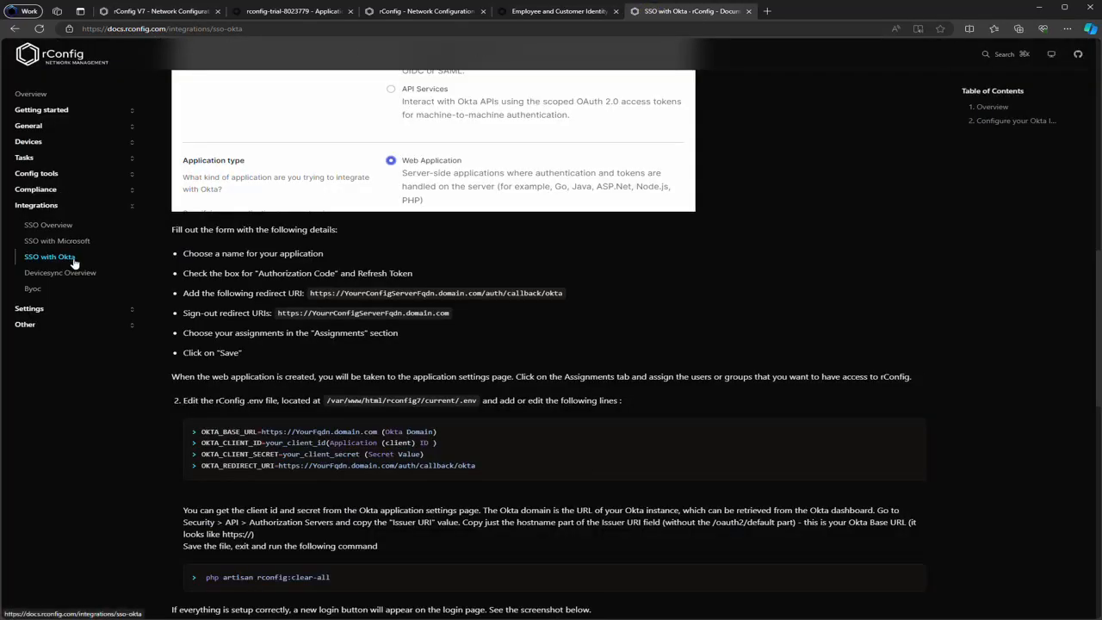
Scroll the SSO with Okta guide to the Create a new app integration wizard illustration
scroll(772, 353, up, 3)
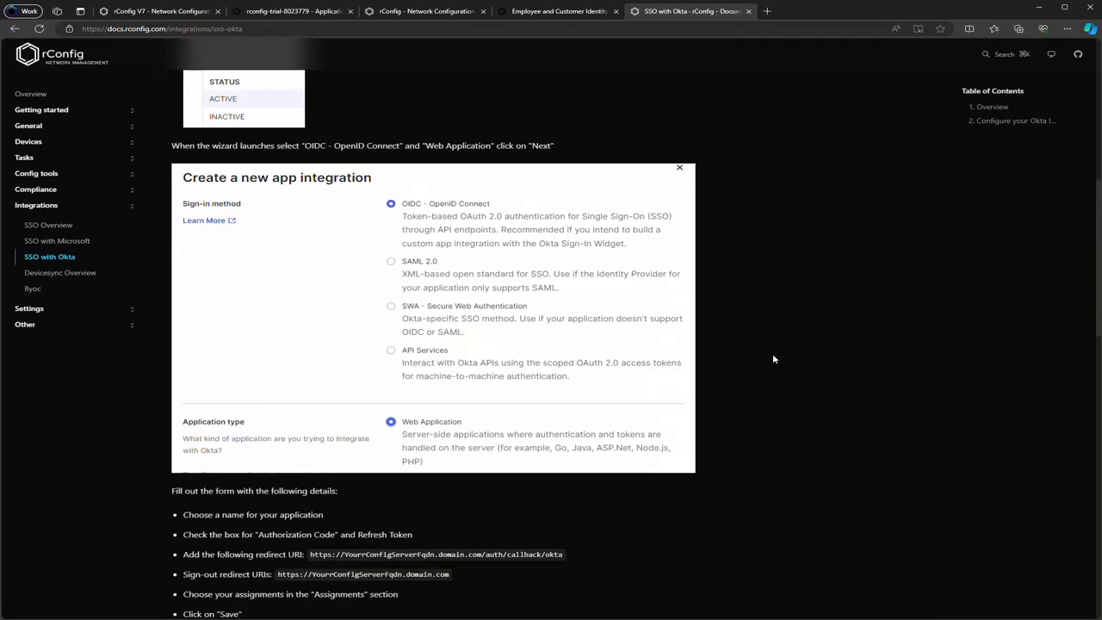
scroll(772, 352, down, 7)
scroll(774, 358, up, 10)
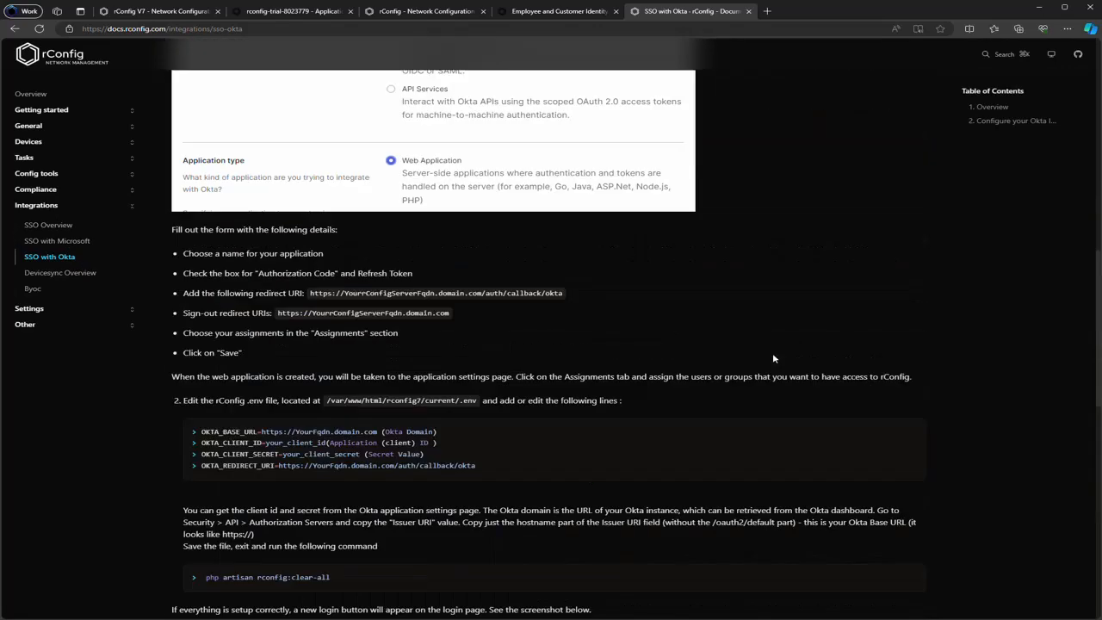